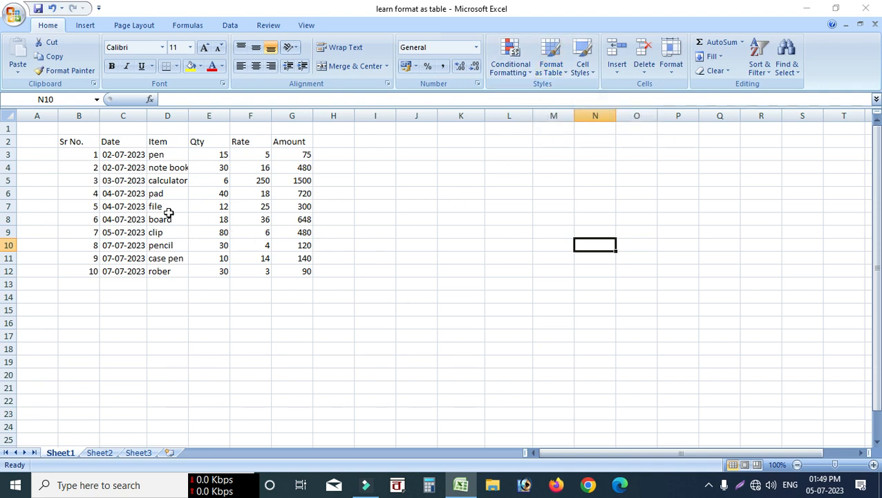
{"action": "left_click_drag", "start_coordinate": [69, 142], "coordinate": [284, 268]}
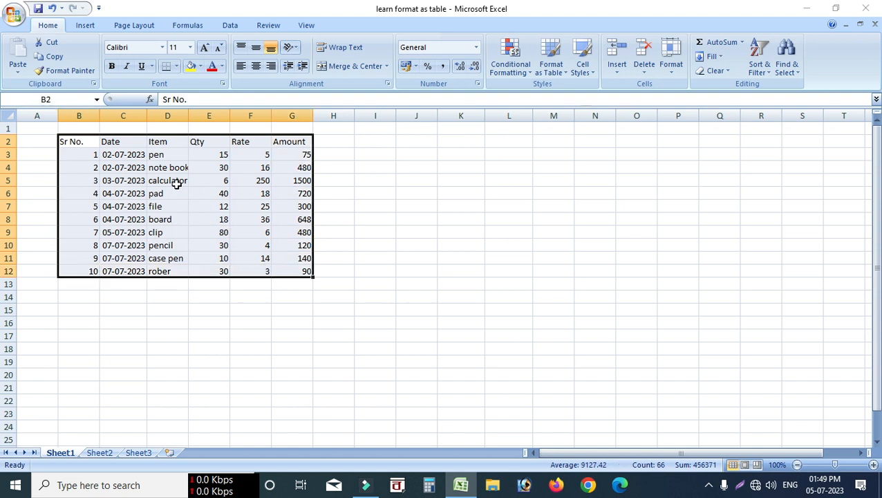
{"action": "left_click", "coordinate": [202, 298]}
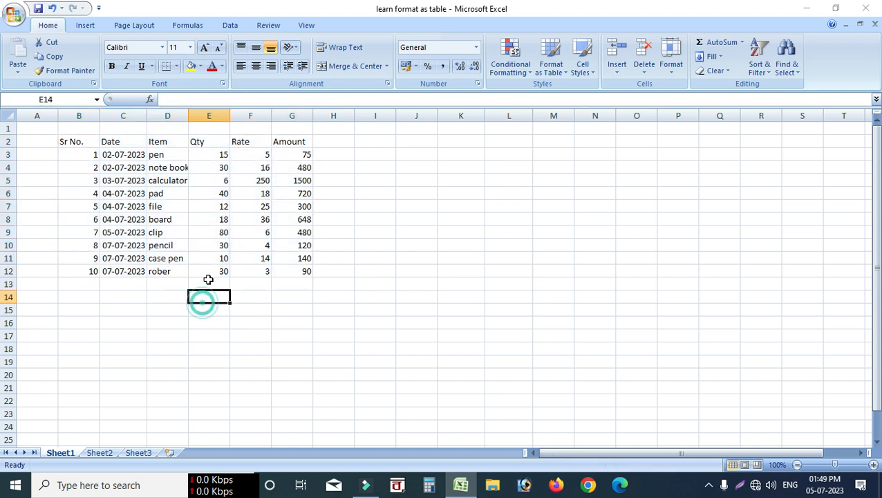
Try formatting only B2:G9 as a table with headers in the light purple style with cell borders, and undo it.
{"action": "left_click", "coordinate": [211, 192]}
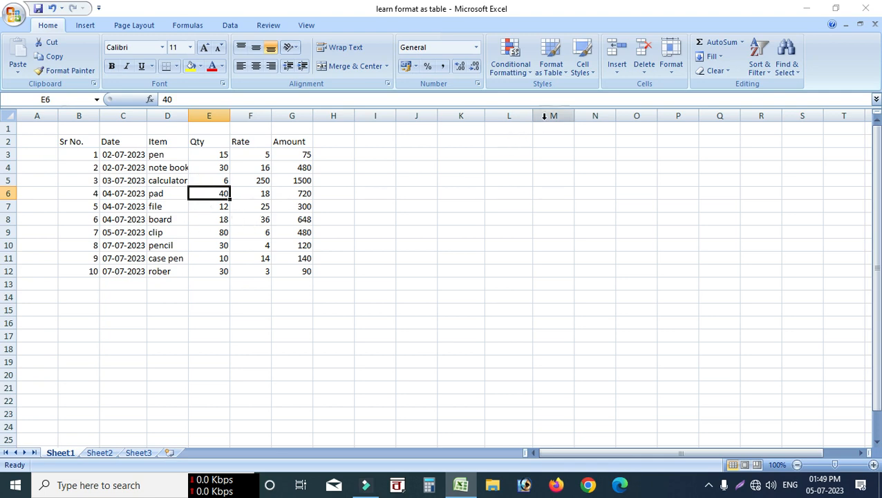
{"action": "left_click", "coordinate": [551, 68]}
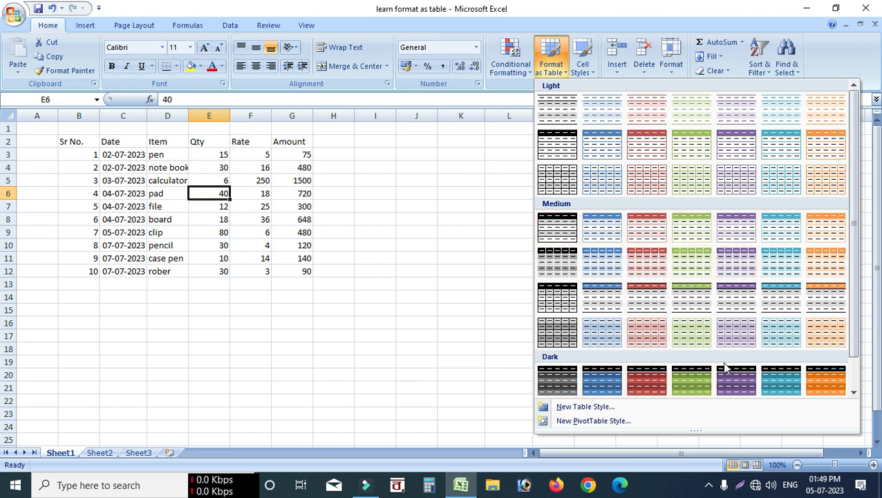
{"action": "left_click", "coordinate": [740, 178]}
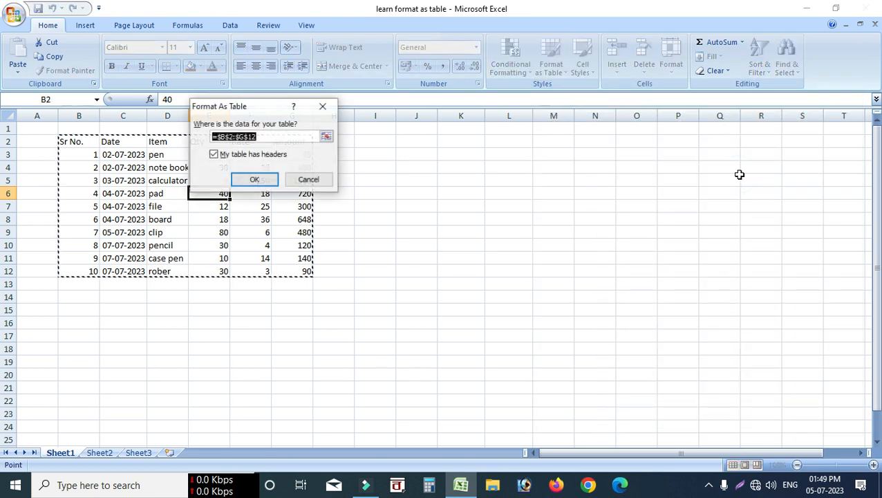
{"action": "left_click_drag", "start_coordinate": [263, 108], "coordinate": [480, 121]}
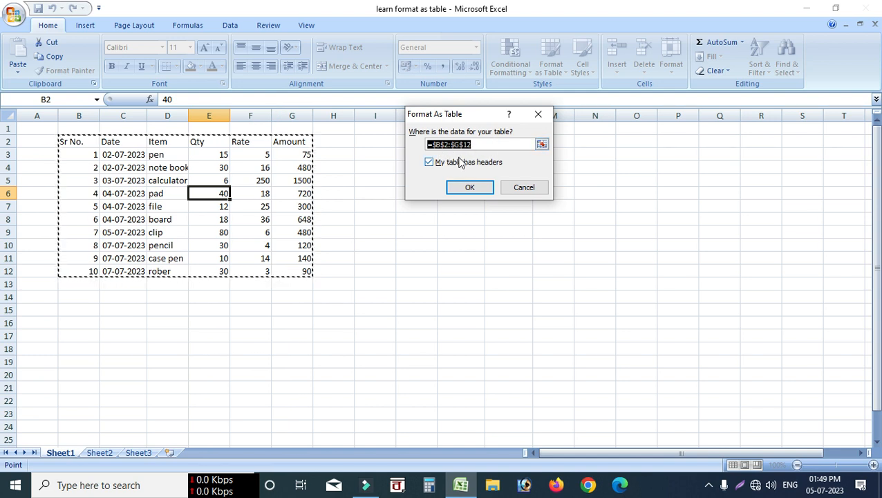
{"action": "left_click", "coordinate": [542, 146]}
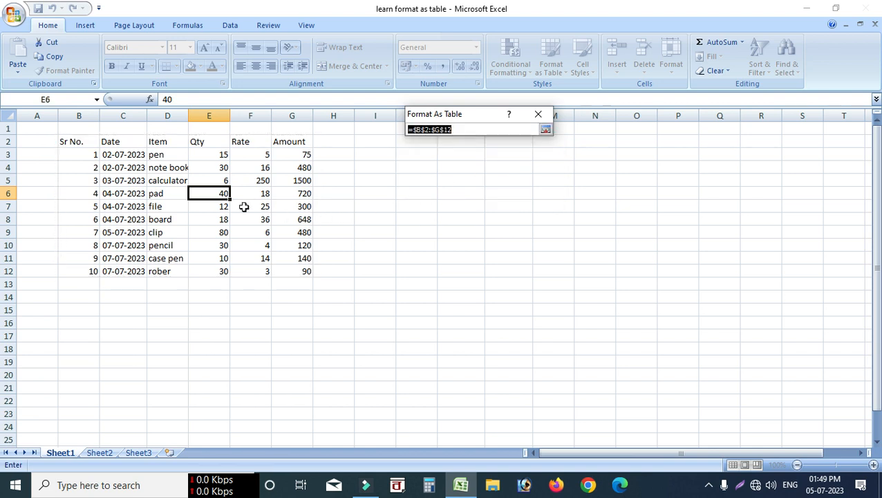
{"action": "left_click_drag", "start_coordinate": [67, 141], "coordinate": [297, 232]}
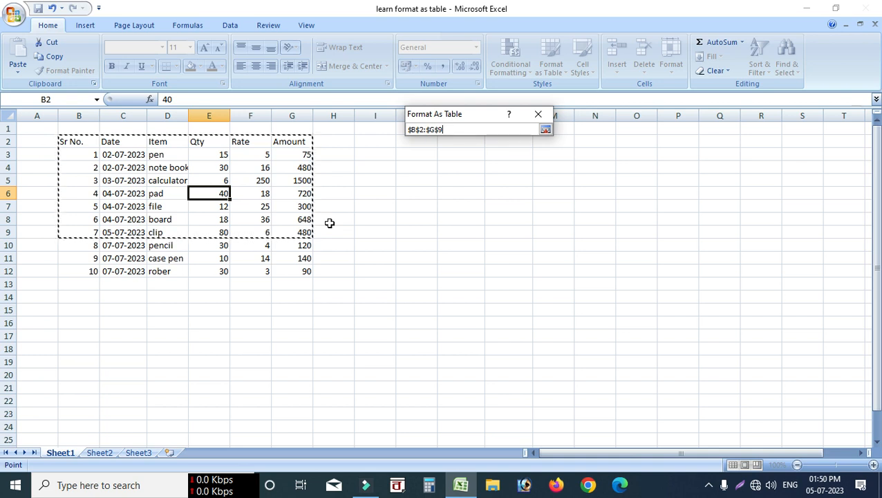
{"action": "key", "text": "Return"}
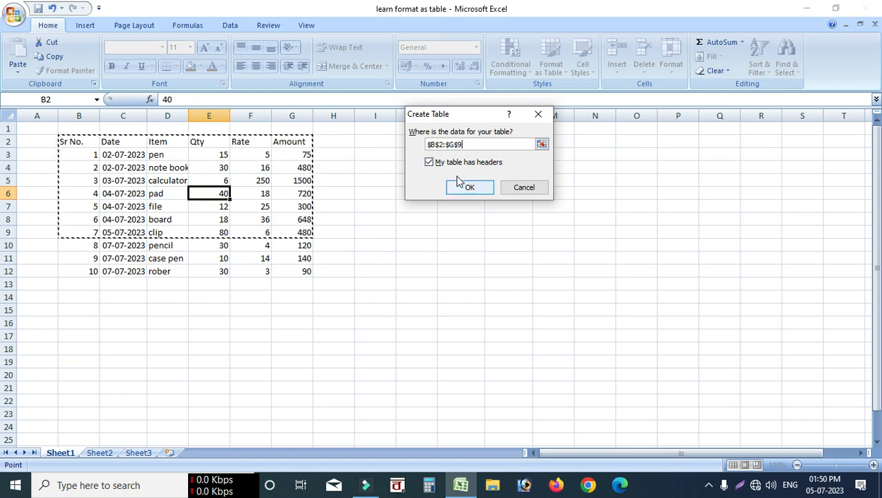
{"action": "left_click", "coordinate": [477, 190]}
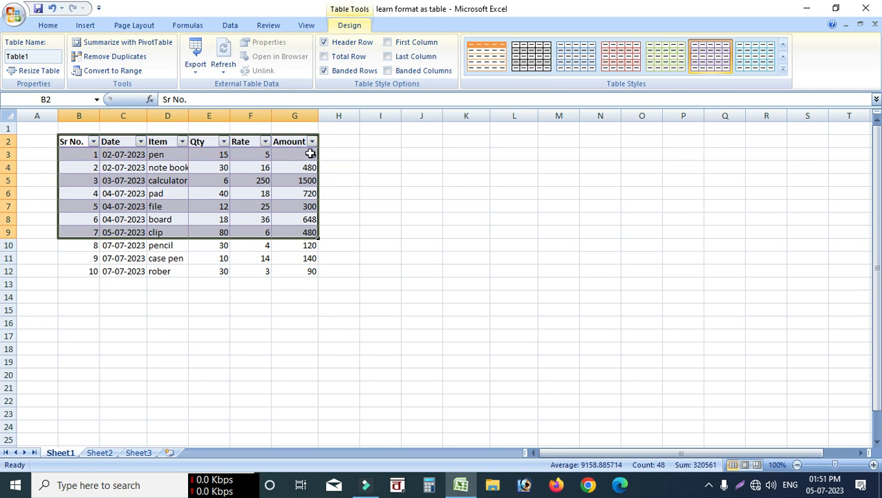
{"action": "key", "text": "ctrl+z"}
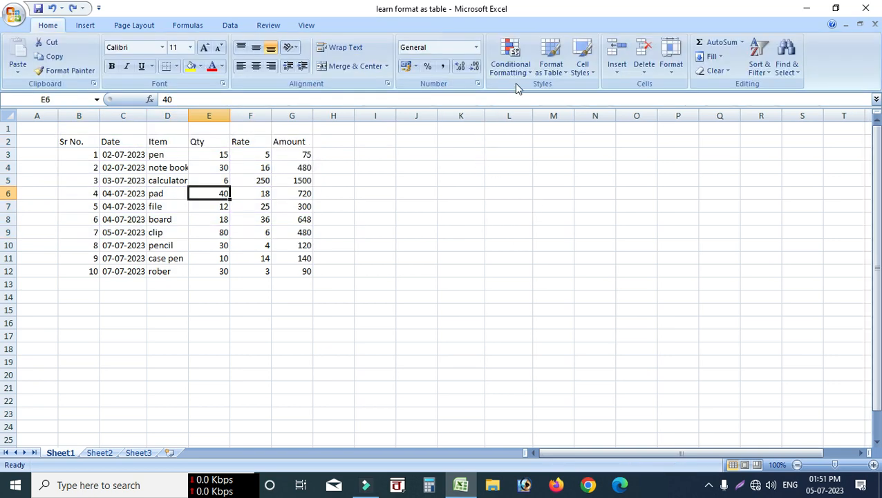
Format B2:G12 as a table in the green medium style, with the headers option turned off.
{"action": "left_click", "coordinate": [557, 72]}
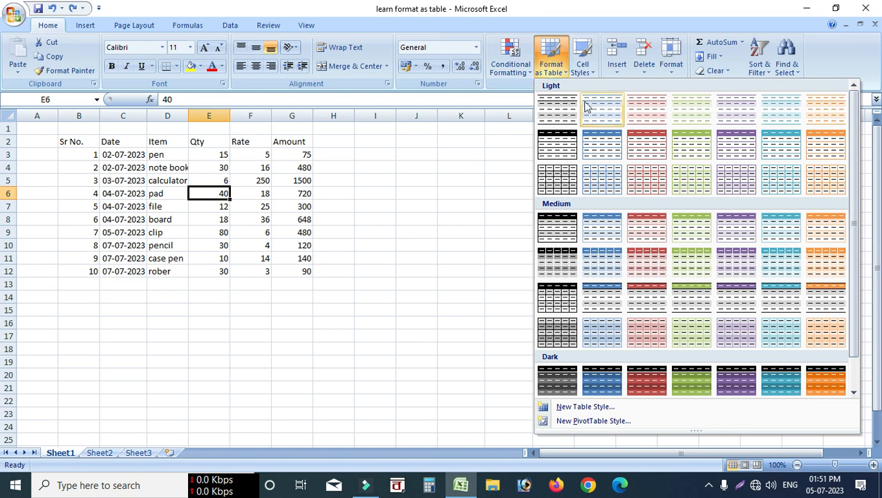
{"action": "left_click", "coordinate": [695, 232]}
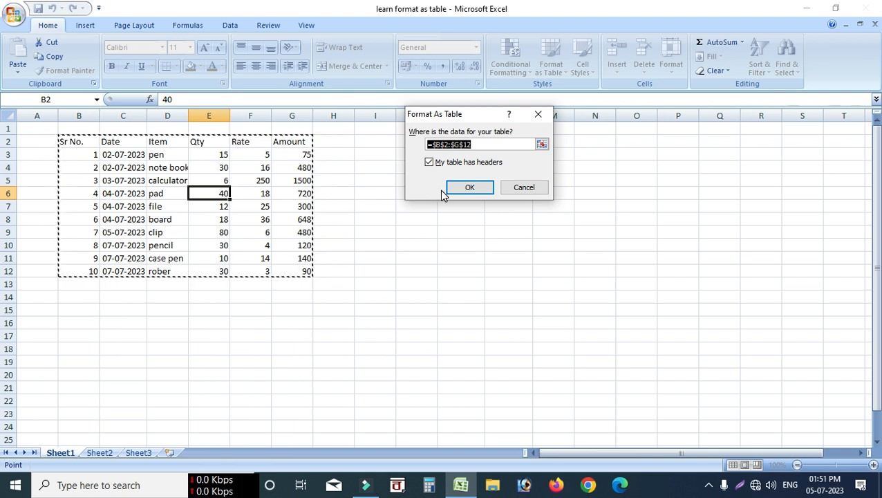
{"action": "left_click", "coordinate": [429, 162]}
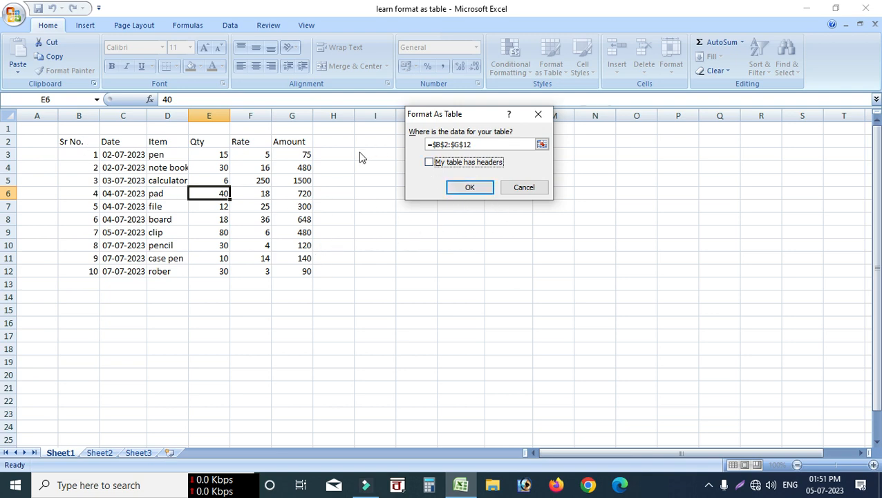
{"action": "left_click", "coordinate": [482, 192]}
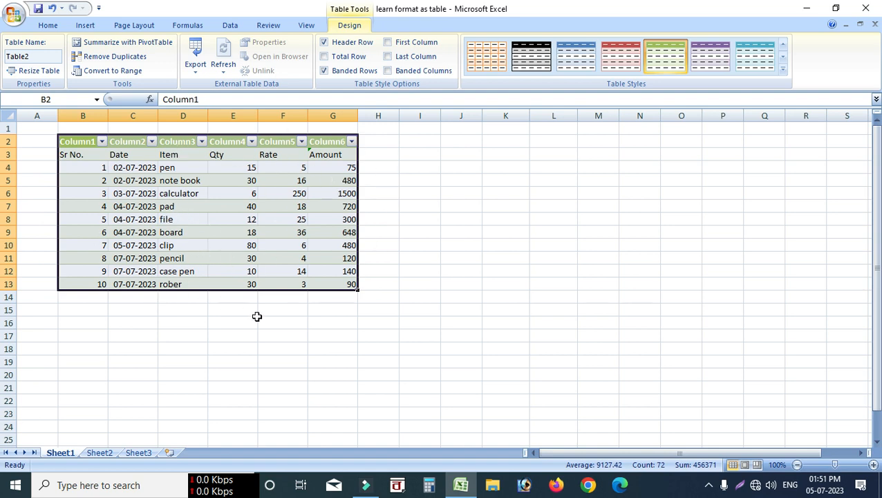
{"action": "left_click", "coordinate": [188, 309]}
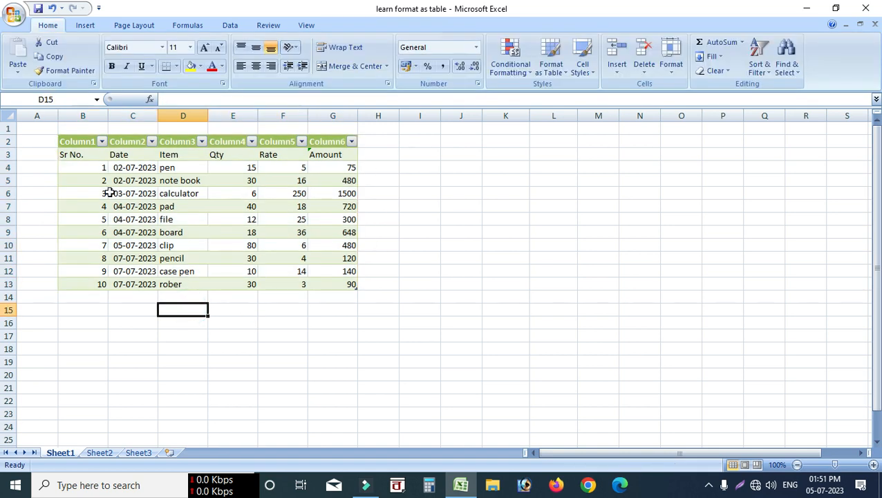
Rename the table's Column1 header in B2 to "fg".
{"action": "left_click", "coordinate": [86, 142]}
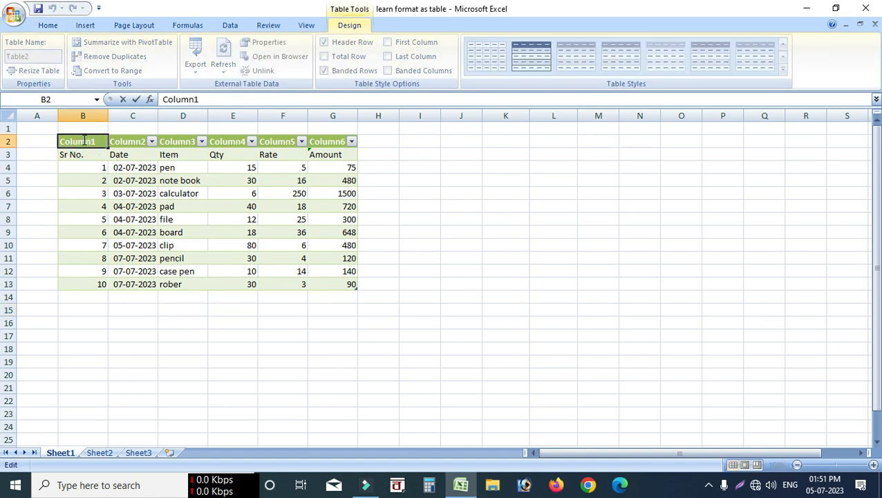
{"action": "left_click", "coordinate": [203, 99]}
{"action": "double_click", "coordinate": [203, 99]}
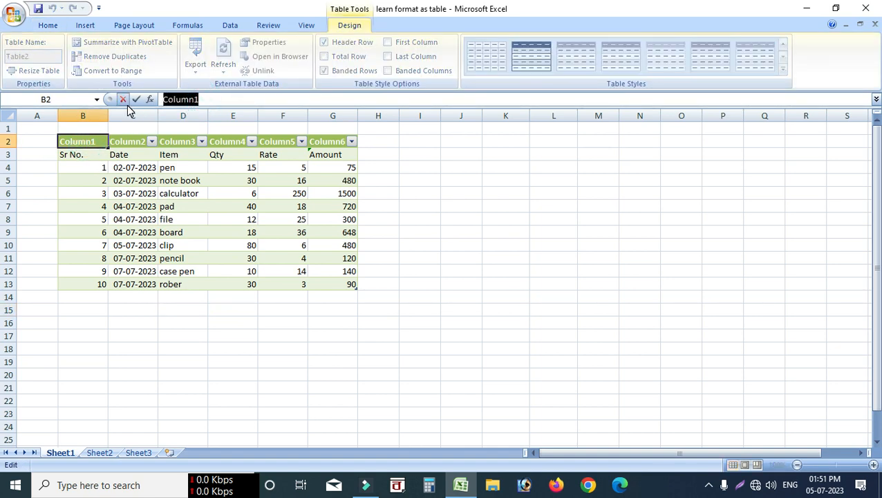
{"action": "type", "text": "fg"}
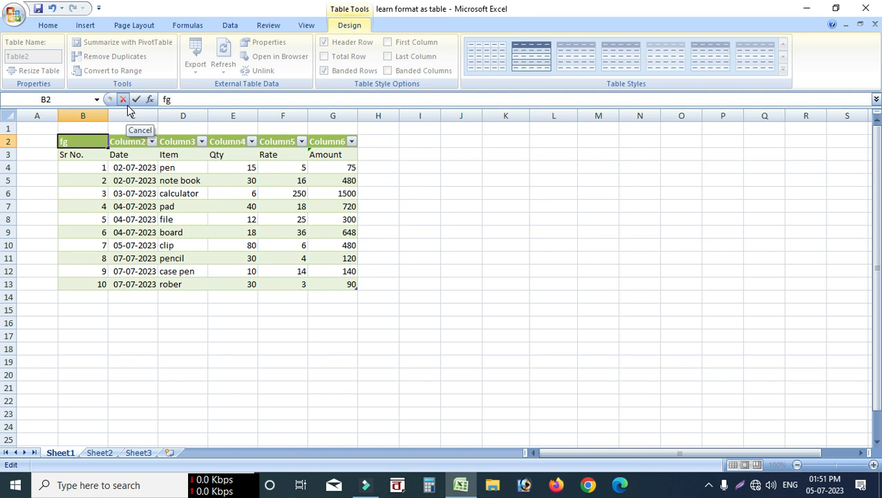
{"action": "left_click", "coordinate": [449, 206]}
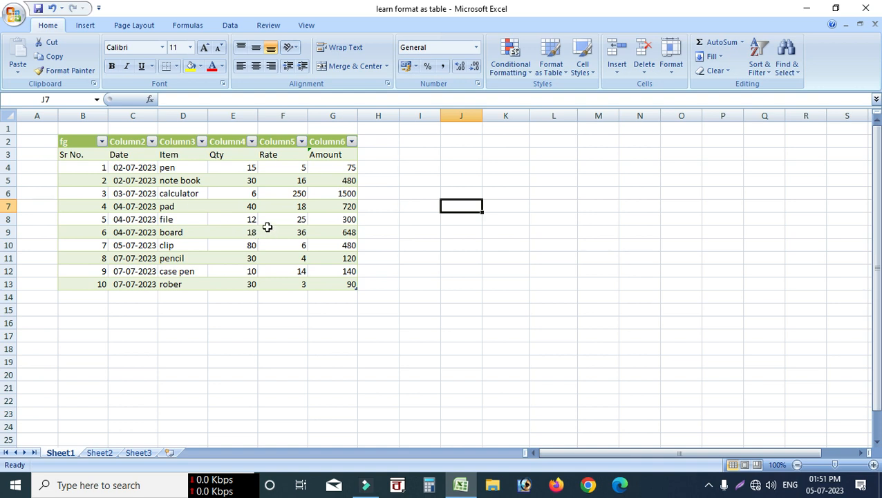
Undo the header rename and the table formatting of the item list.
{"action": "key", "text": "ctrl+z"}
{"action": "key", "text": "ctrl+z"}
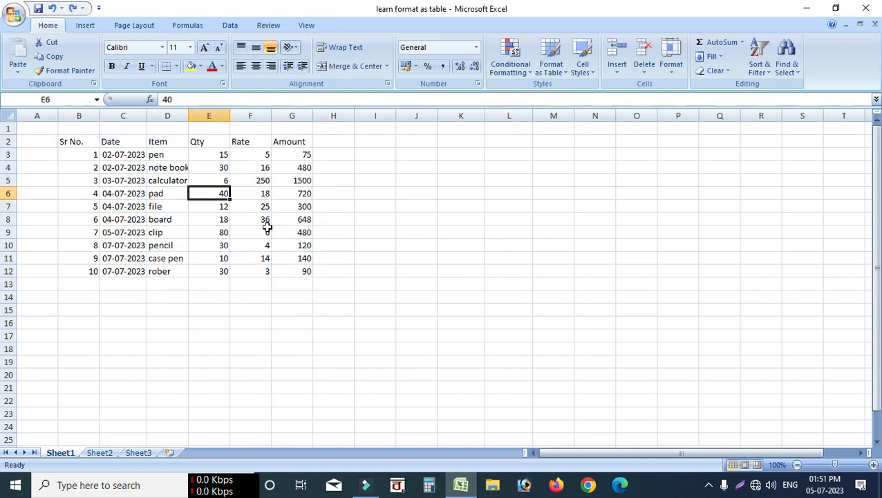
{"action": "left_click", "coordinate": [235, 299]}
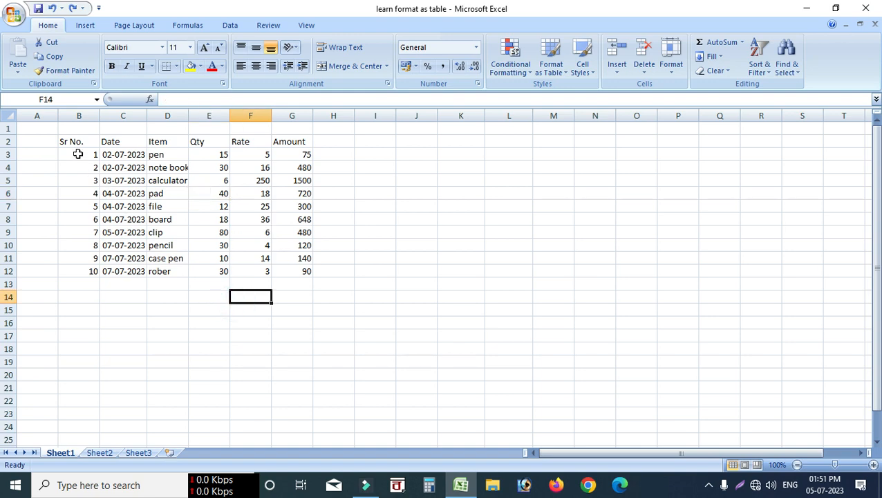
Format the whole item list B2:G12 as a table with headers in the dark purple style.
{"action": "left_click", "coordinate": [168, 181]}
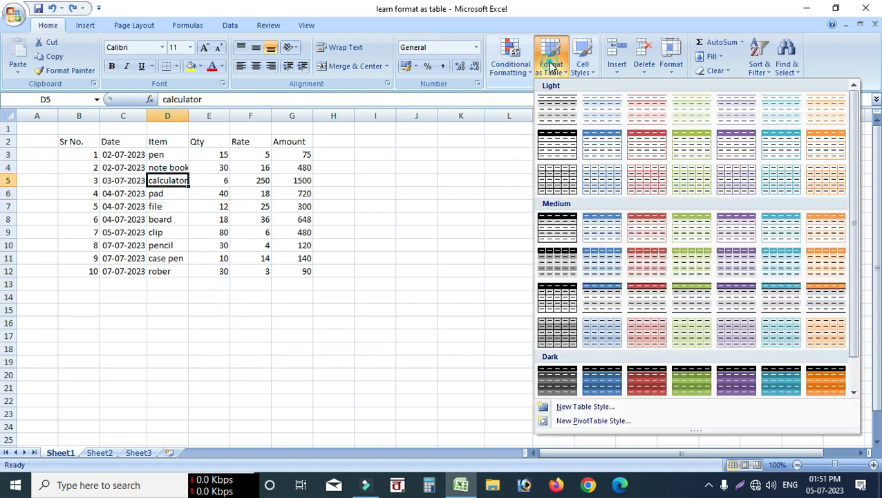
{"action": "left_click", "coordinate": [557, 61]}
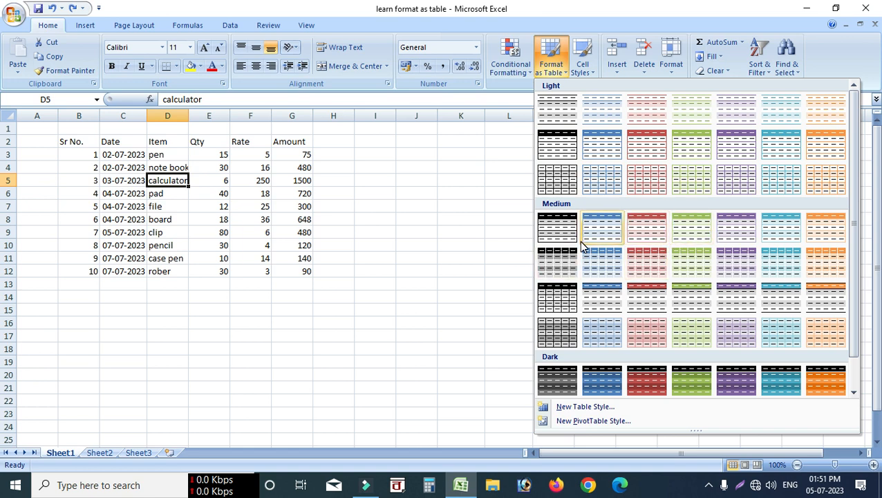
{"action": "left_click", "coordinate": [738, 387]}
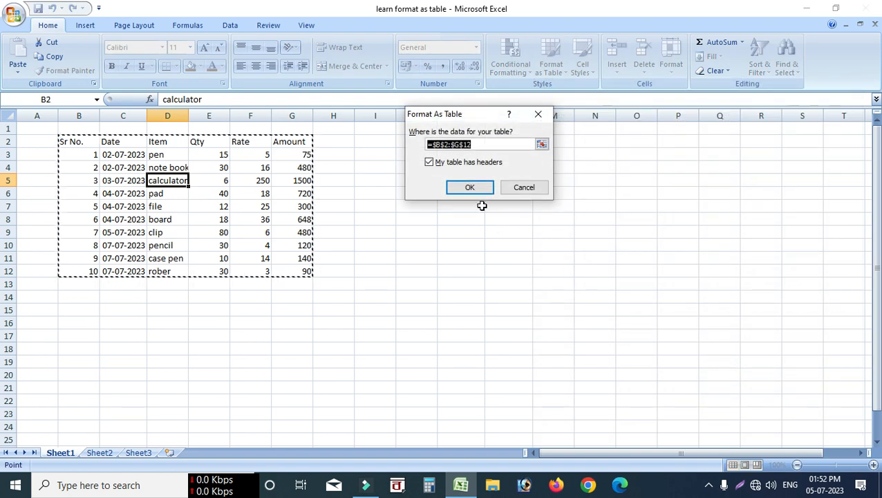
{"action": "left_click", "coordinate": [472, 188]}
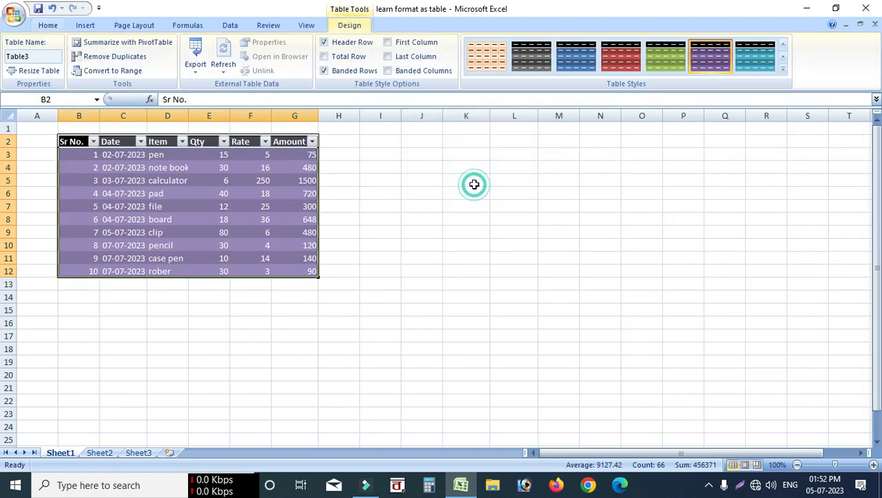
{"action": "left_click", "coordinate": [381, 220]}
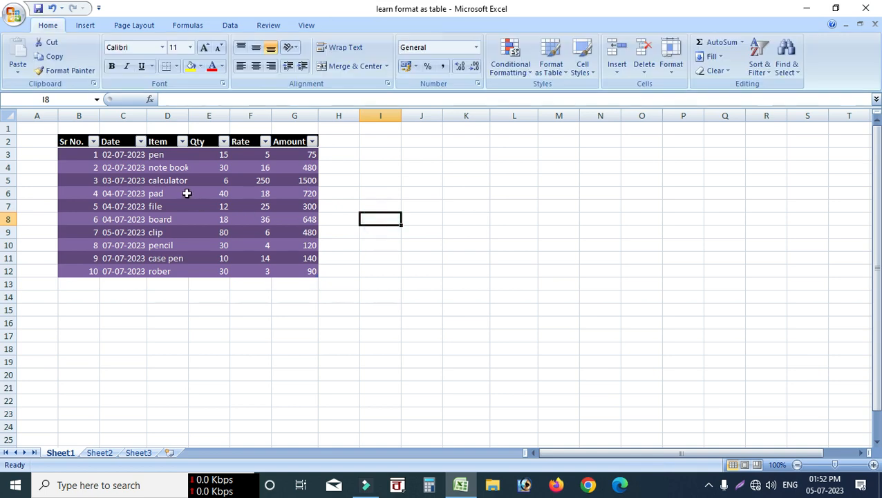
{"action": "left_click", "coordinate": [150, 170]}
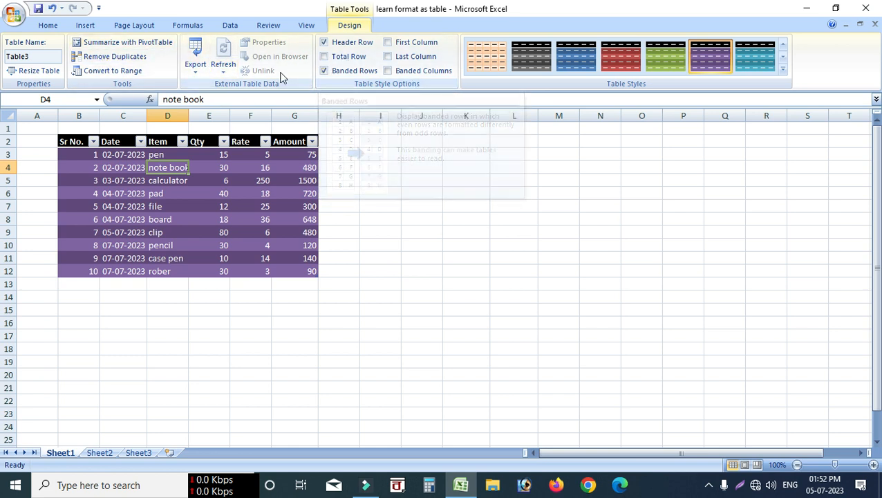
{"action": "left_click", "coordinate": [86, 25]}
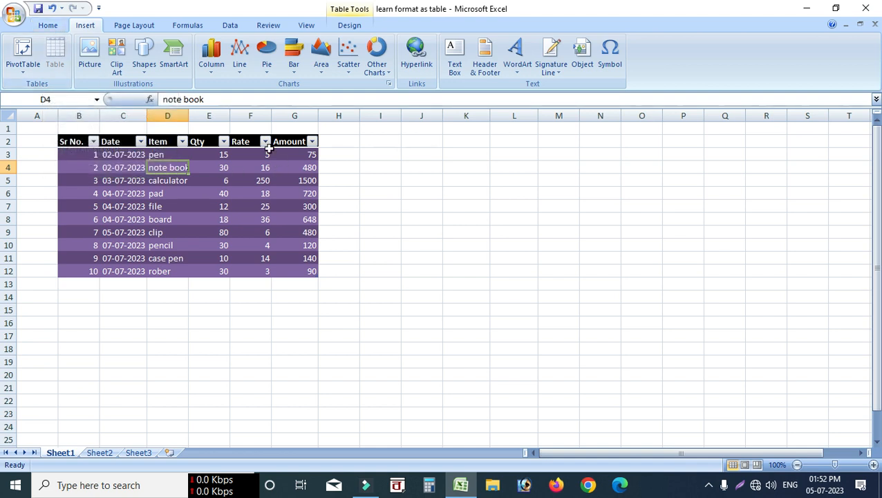
{"action": "left_click", "coordinate": [47, 26]}
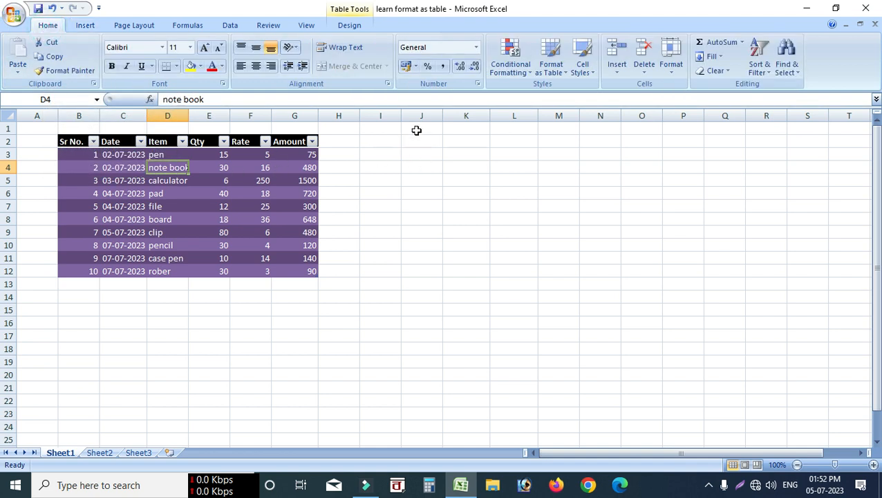
{"action": "left_click", "coordinate": [350, 25]}
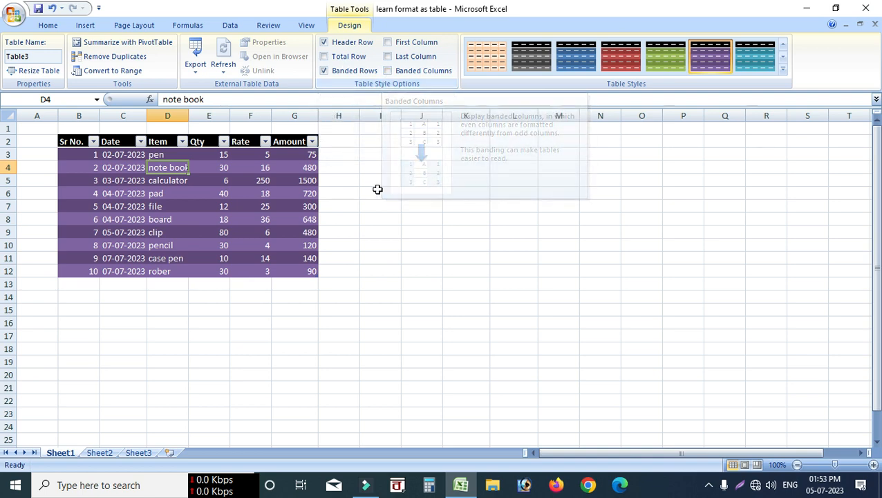
{"action": "left_click", "coordinate": [349, 170]}
Start a new table style and set the whole-table font to yellow and italic.
{"action": "left_click", "coordinate": [239, 177]}
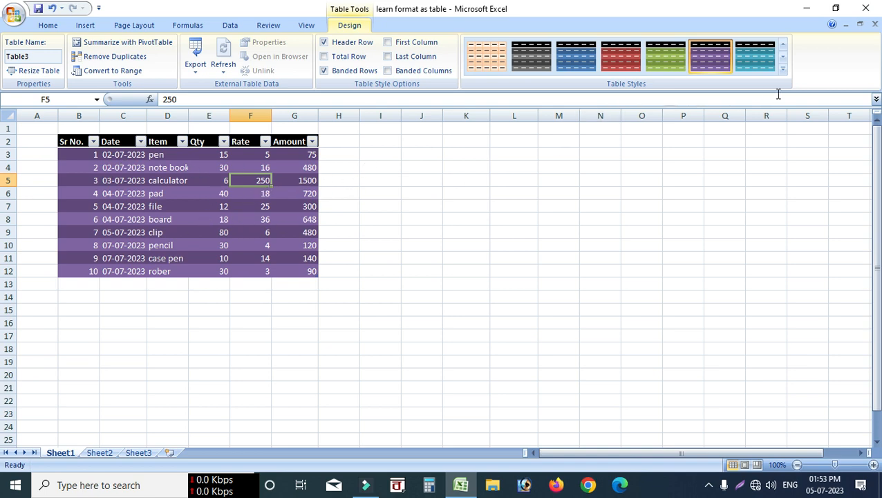
{"action": "left_click", "coordinate": [782, 69]}
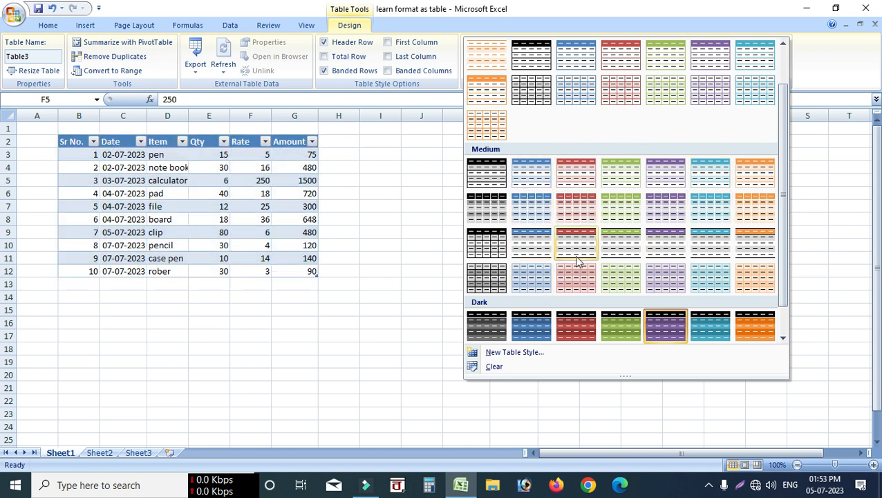
{"action": "scroll", "coordinate": [569, 225], "scroll_direction": "up", "scroll_amount": 1}
{"action": "scroll", "coordinate": [577, 248], "scroll_direction": "down", "scroll_amount": 2}
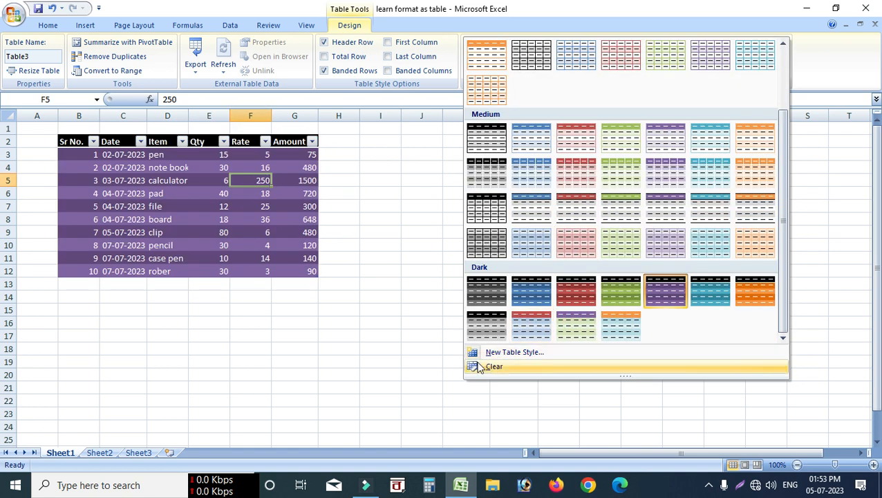
{"action": "left_click", "coordinate": [524, 352]}
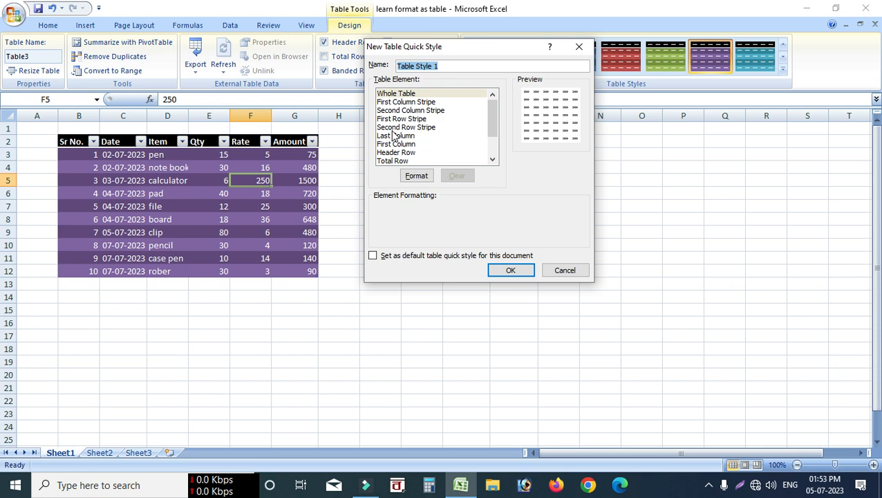
{"action": "left_click", "coordinate": [416, 177]}
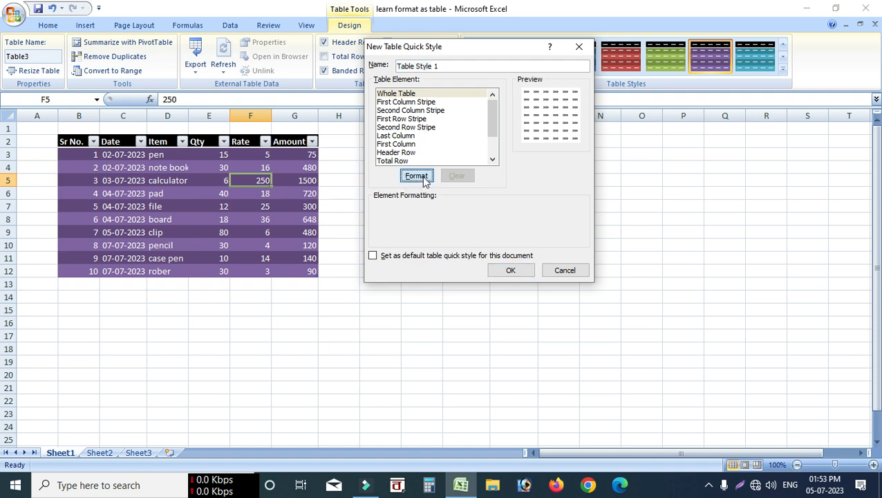
{"action": "left_click_drag", "start_coordinate": [431, 7], "coordinate": [509, 33]}
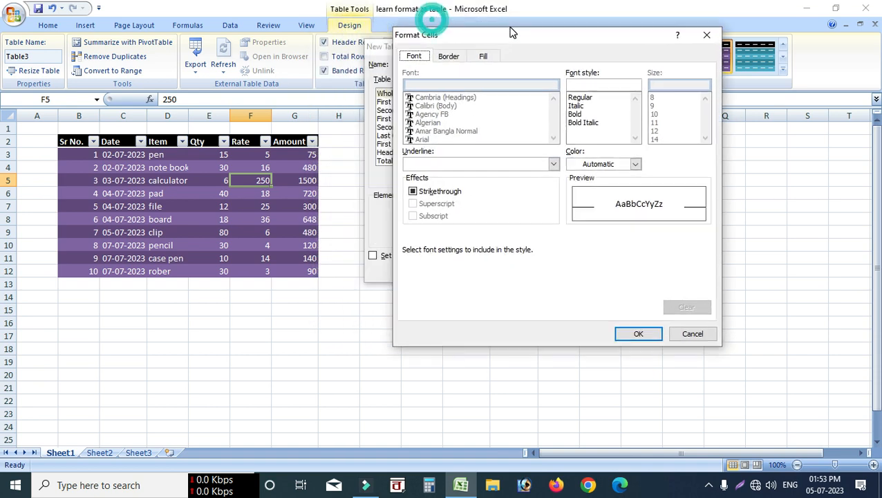
{"action": "left_click", "coordinate": [635, 164]}
{"action": "left_click", "coordinate": [606, 276]}
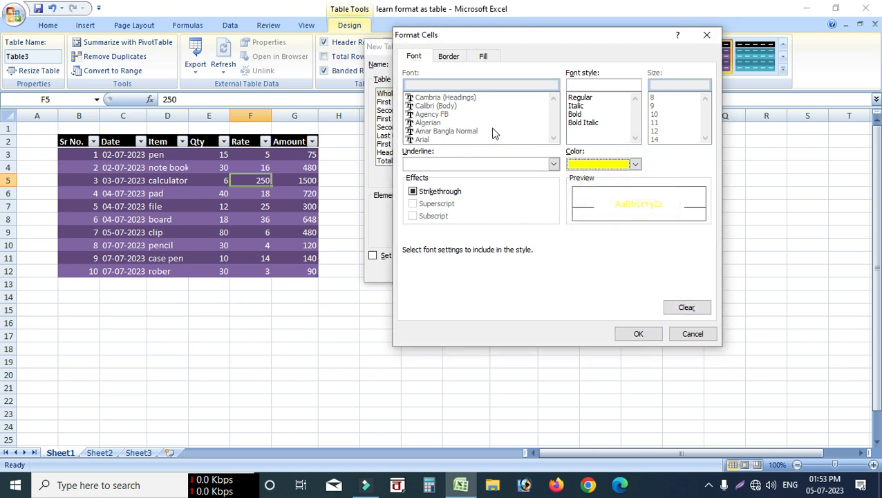
{"action": "left_click", "coordinate": [578, 105]}
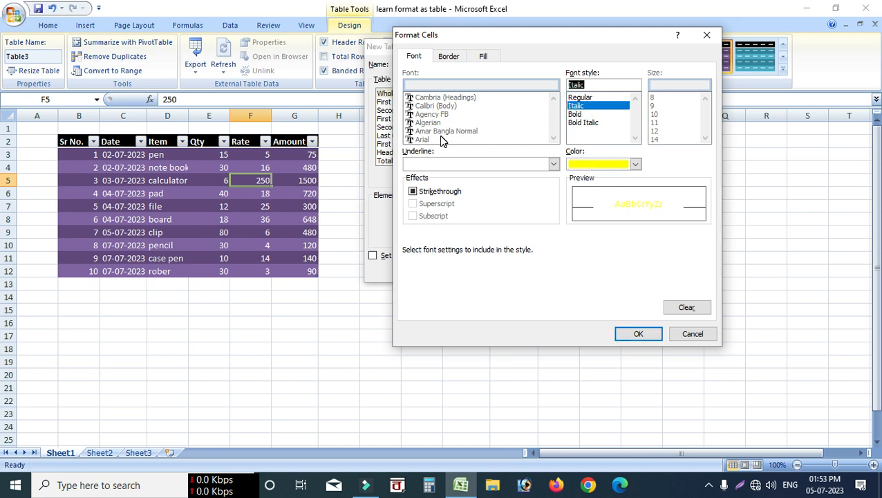
Choose red as the border line color for the whole table element and save the new table style.
{"action": "left_click", "coordinate": [453, 56]}
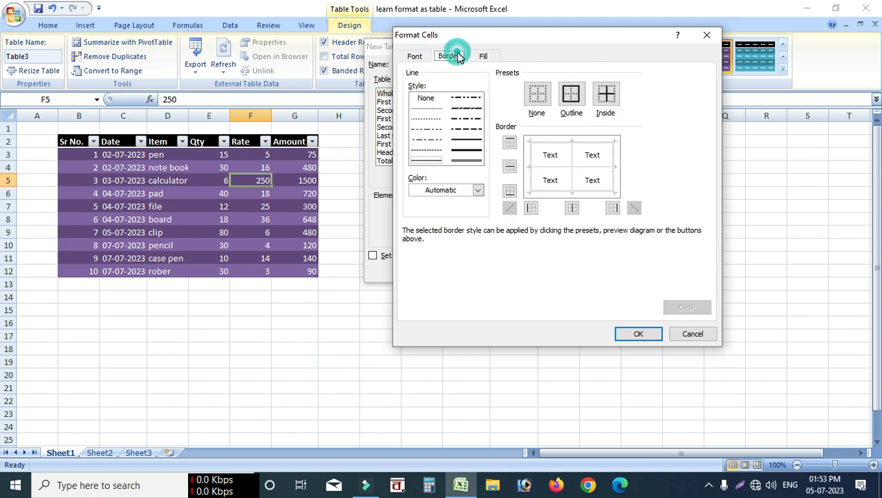
{"action": "left_click", "coordinate": [430, 161]}
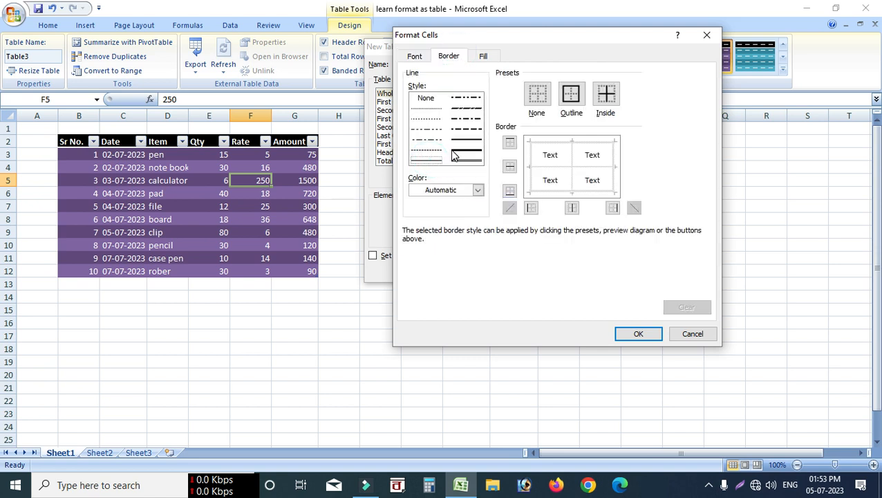
{"action": "left_click", "coordinate": [477, 190]}
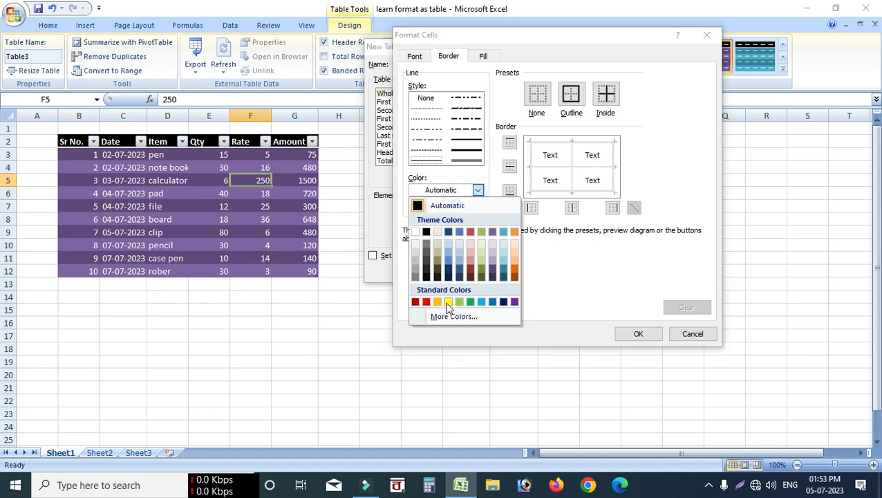
{"action": "left_click", "coordinate": [425, 302]}
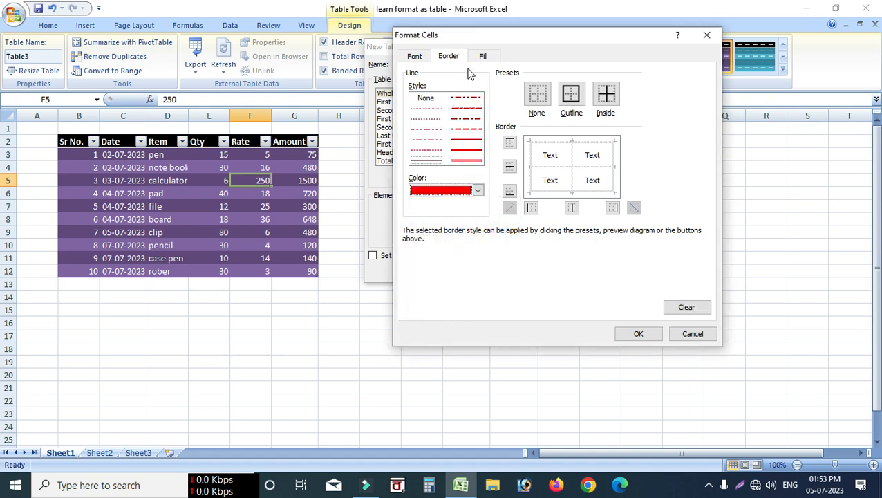
{"action": "left_click", "coordinate": [639, 334]}
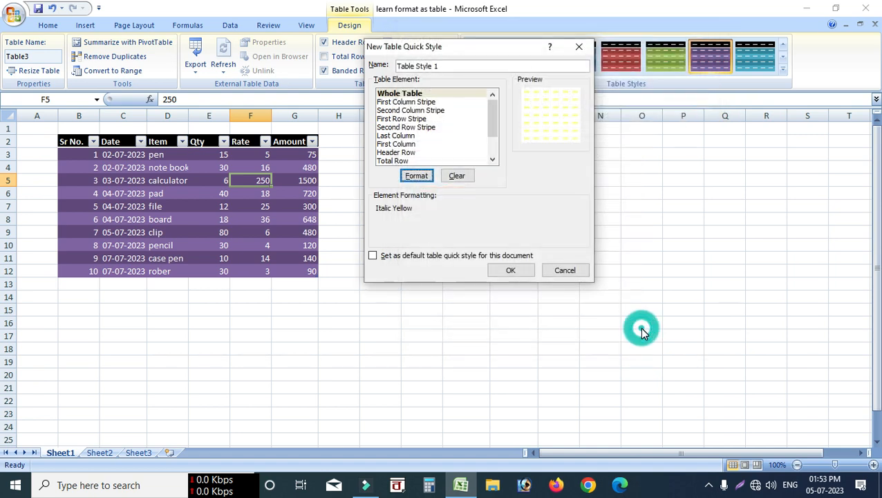
{"action": "left_click", "coordinate": [507, 271]}
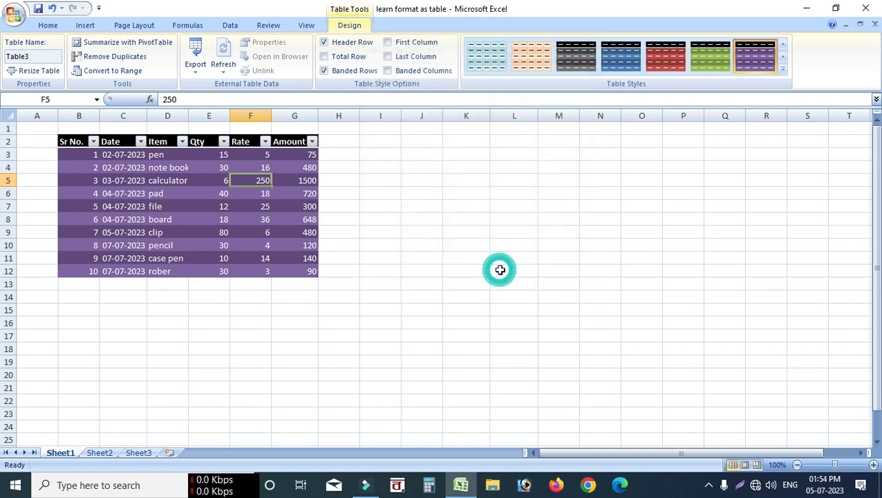
Apply the custom yellow italic table style to the item list.
{"action": "left_click", "coordinate": [782, 69]}
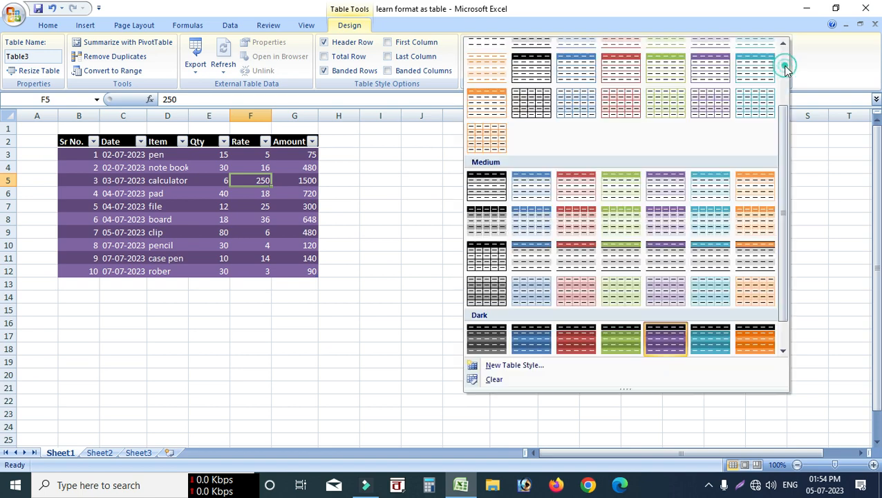
{"action": "scroll", "coordinate": [598, 104], "scroll_direction": "up", "scroll_amount": 2}
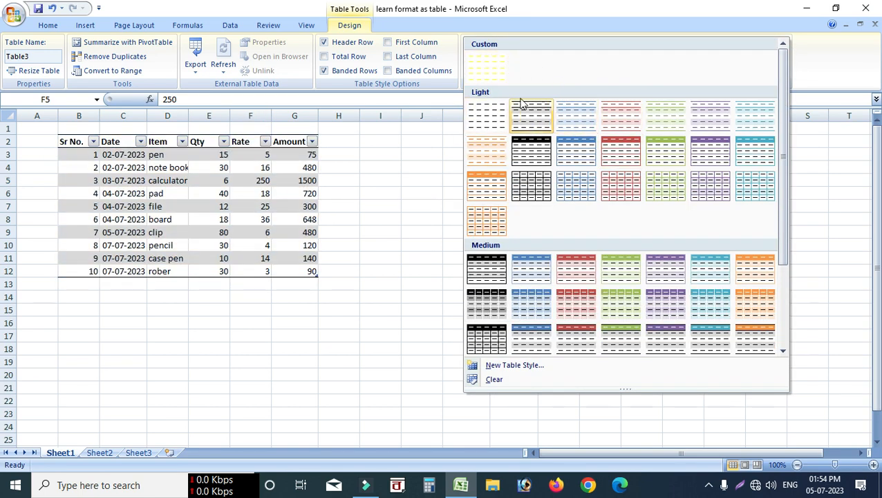
{"action": "left_click", "coordinate": [496, 72]}
{"action": "left_click", "coordinate": [429, 244]}
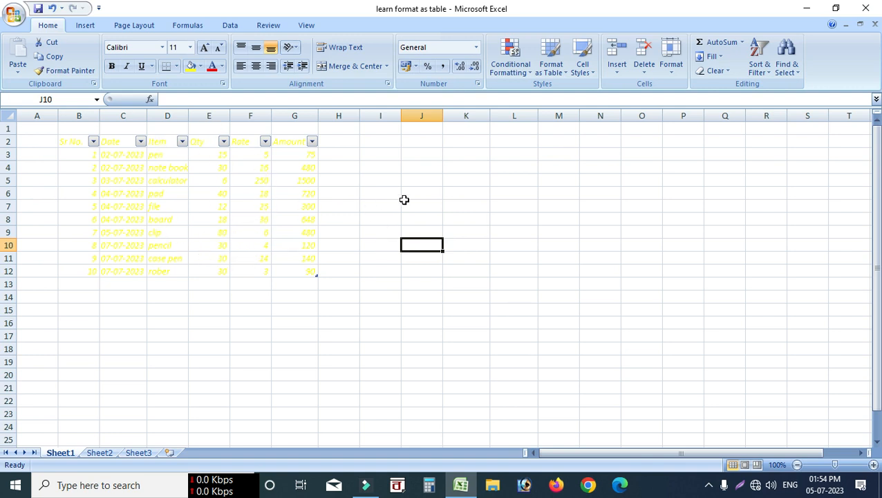
Restyle the item table with the light red preset that has banded rows and gridlines.
{"action": "left_click", "coordinate": [551, 74]}
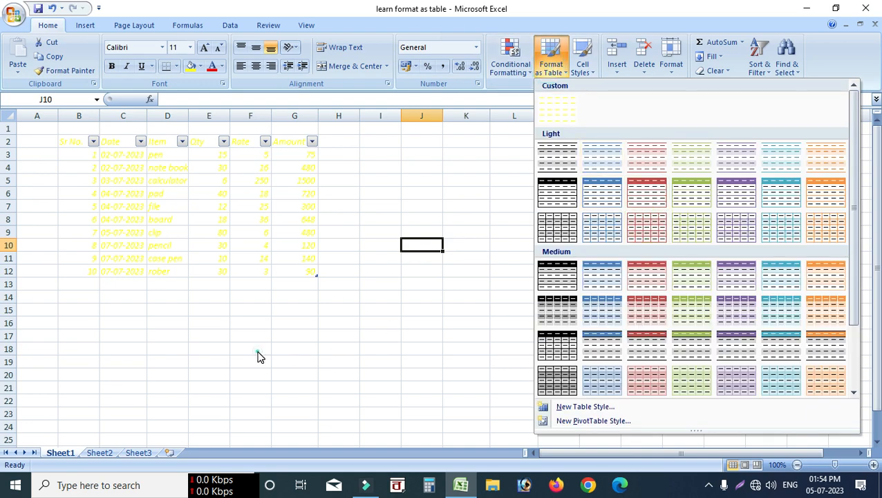
{"action": "left_click", "coordinate": [251, 207]}
{"action": "left_click", "coordinate": [250, 207]}
{"action": "left_click", "coordinate": [510, 68]}
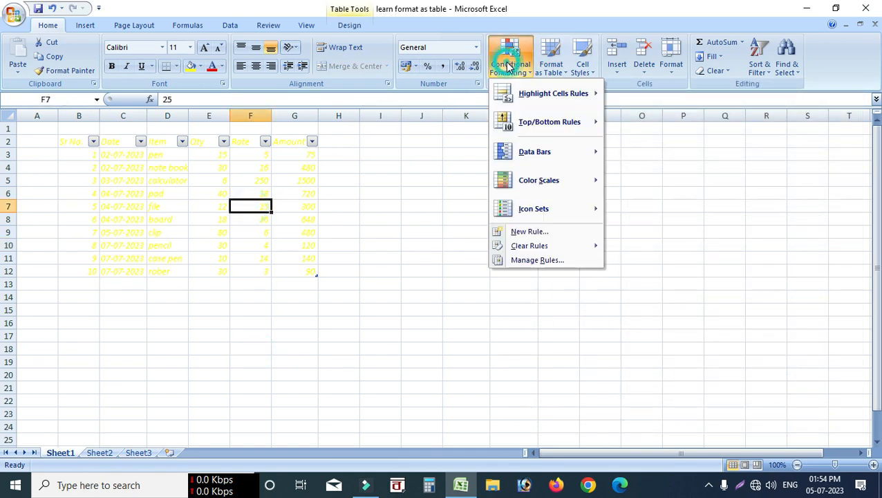
{"action": "left_click", "coordinate": [551, 68]}
{"action": "left_click", "coordinate": [418, 314]}
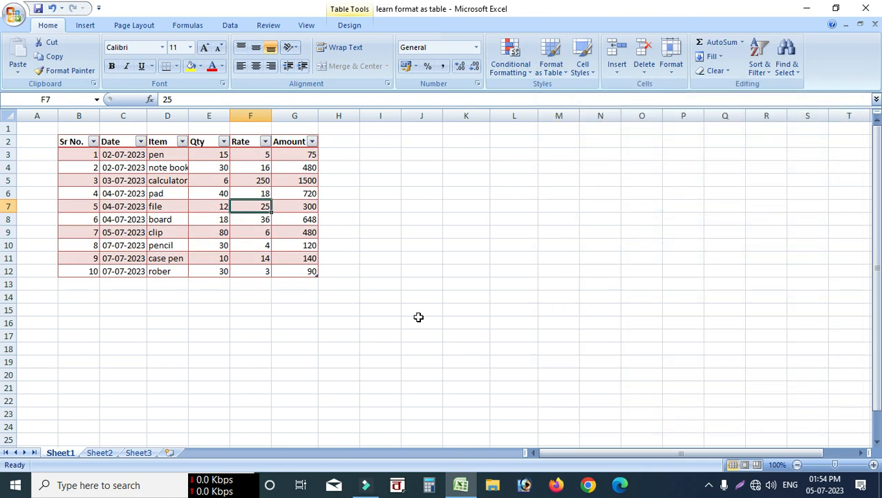
{"action": "left_click", "coordinate": [252, 326]}
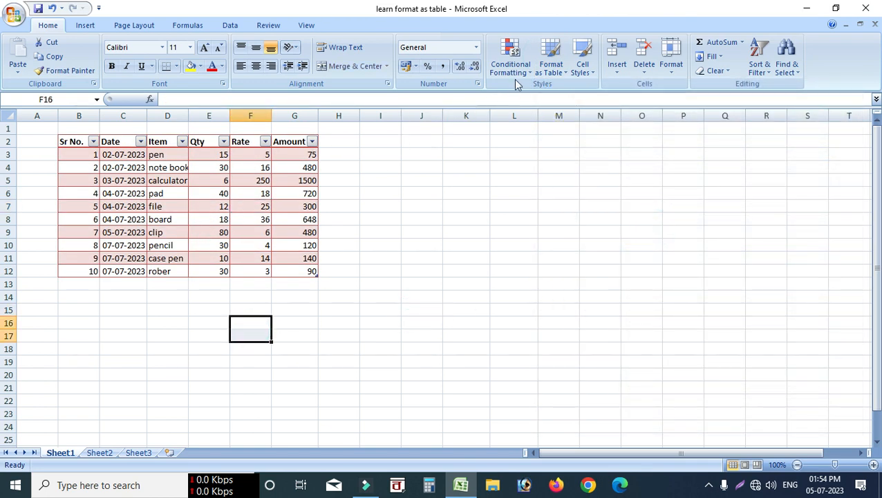
{"action": "left_click", "coordinate": [551, 67]}
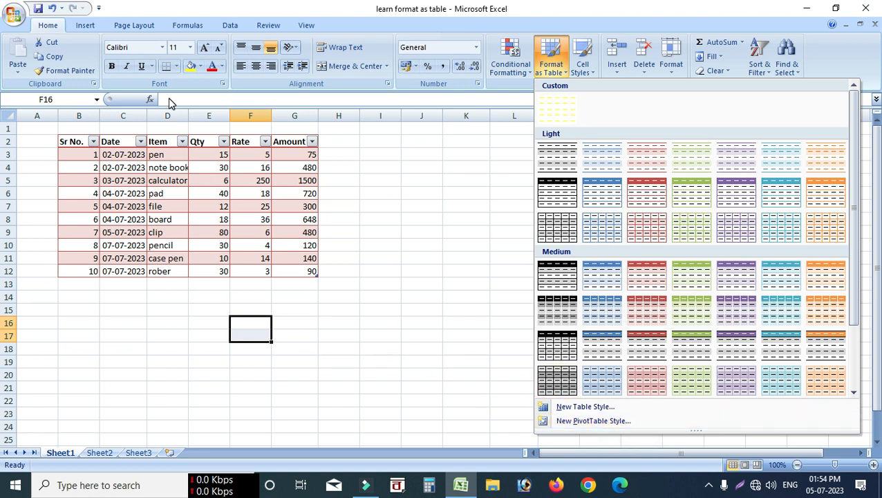
{"action": "left_click", "coordinate": [85, 26]}
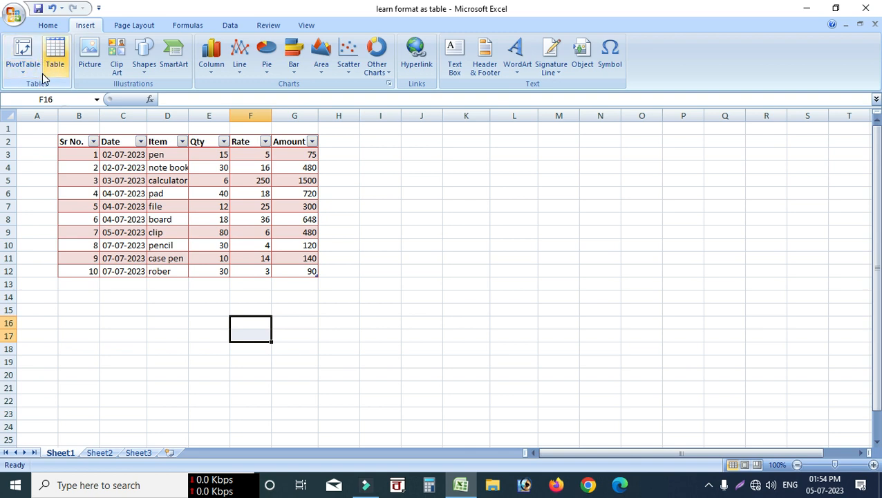
{"action": "left_click", "coordinate": [55, 26]}
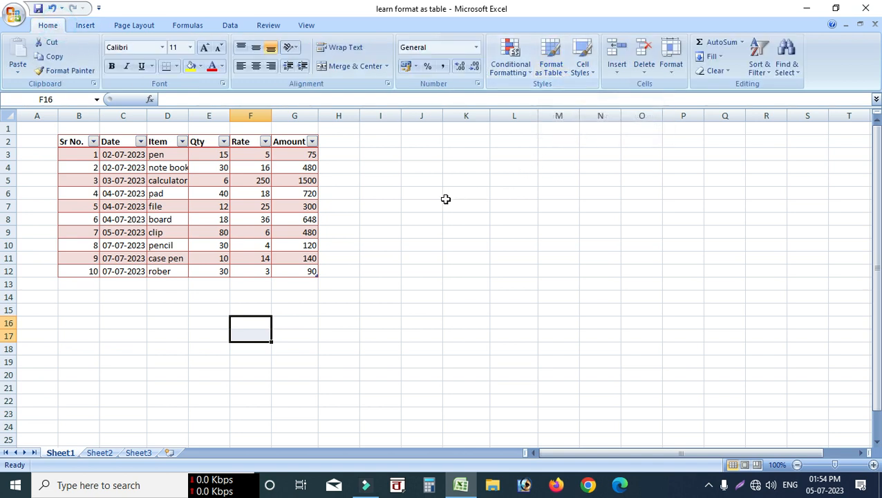
Apply the Title cell style to the table's header row B2:G2.
{"action": "left_click", "coordinate": [590, 68]}
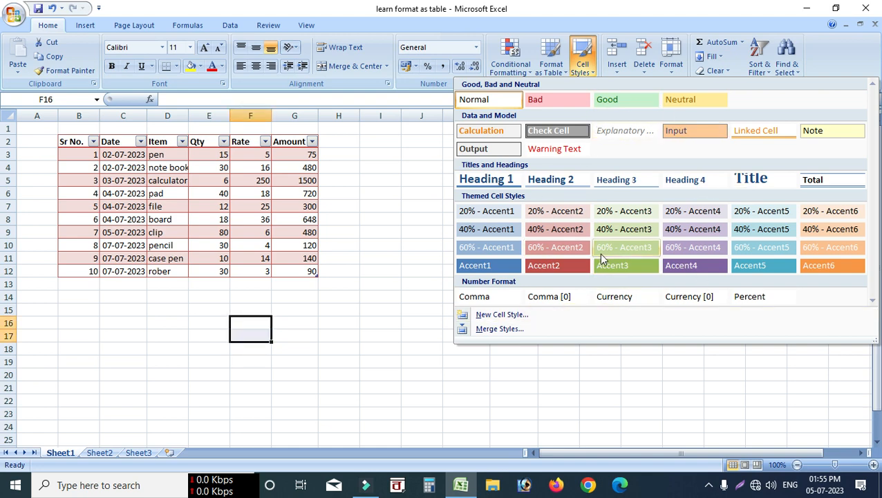
{"action": "left_click", "coordinate": [66, 143]}
{"action": "left_click_drag", "start_coordinate": [62, 142], "coordinate": [307, 151]}
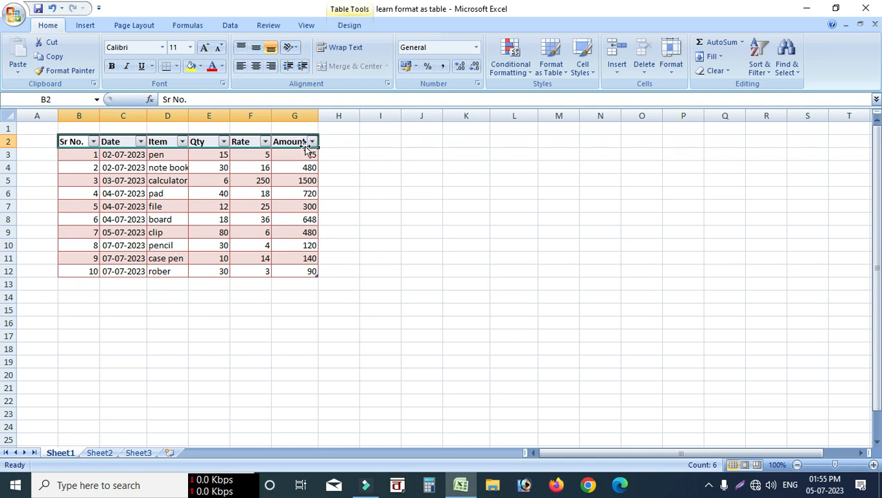
{"action": "left_click", "coordinate": [583, 64]}
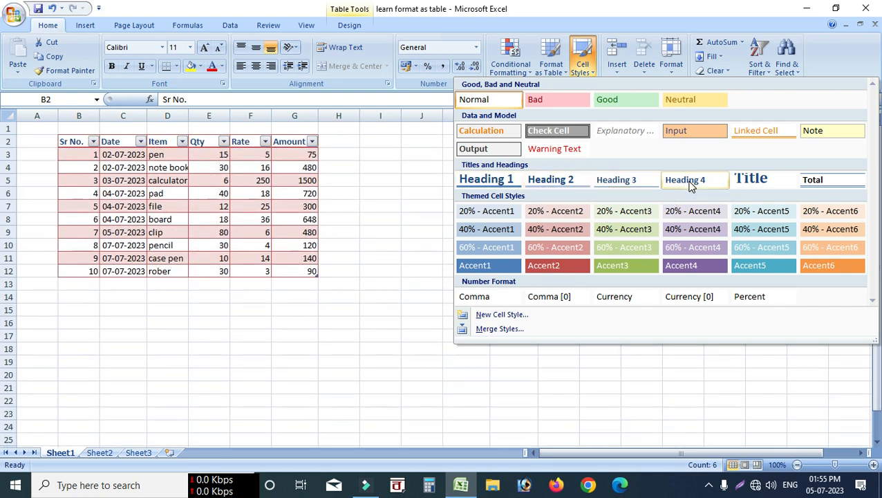
{"action": "left_click", "coordinate": [763, 181]}
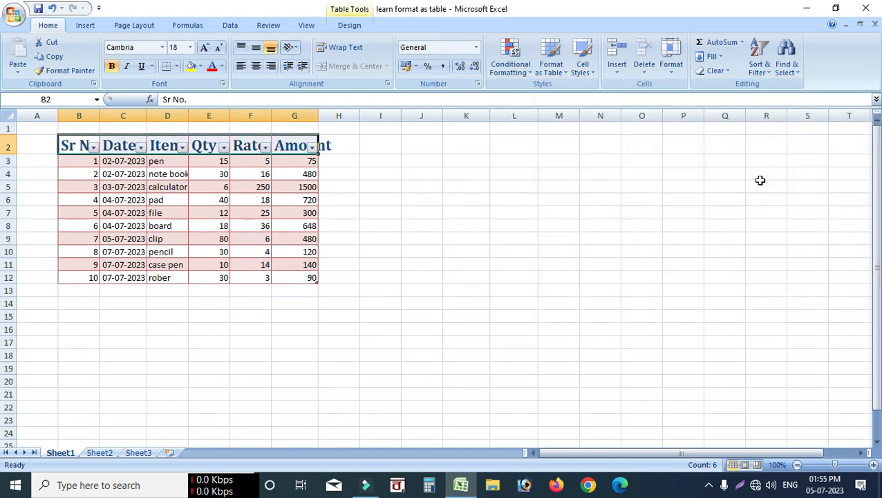
AutoFit the widths of the Amount, Sr No. and Item columns to their contents.
{"action": "double_click", "coordinate": [319, 115]}
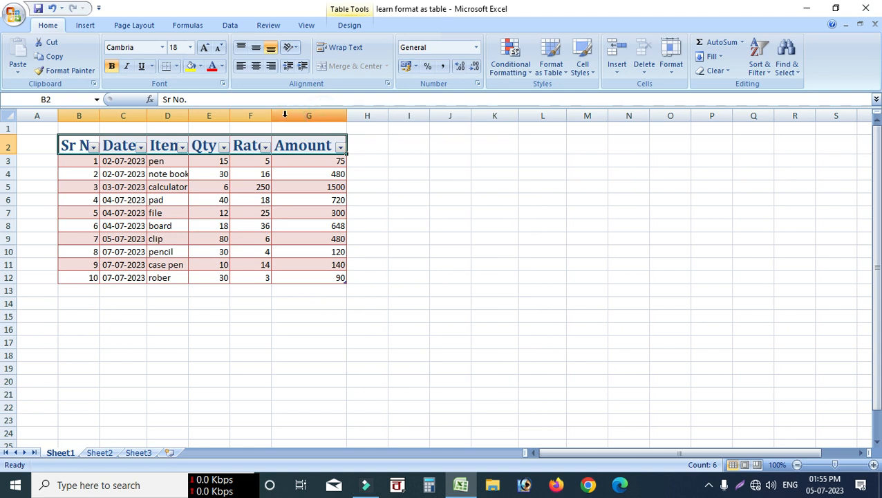
{"action": "left_click", "coordinate": [451, 184]}
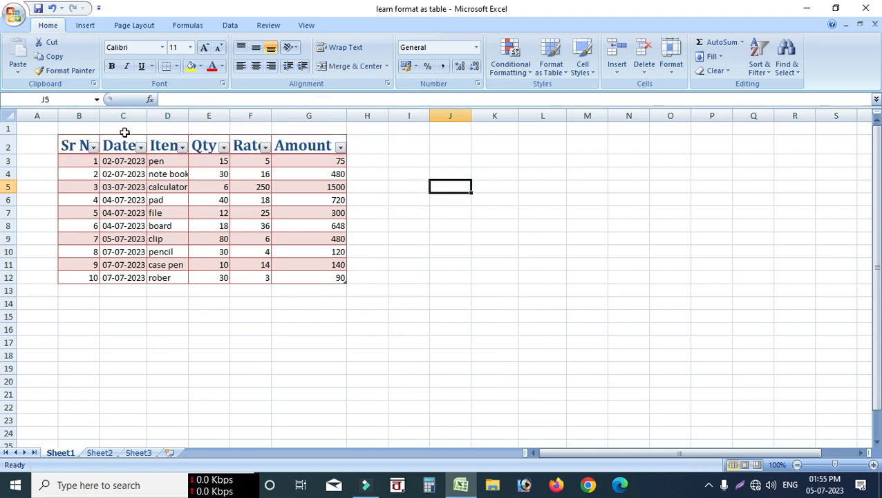
{"action": "double_click", "coordinate": [99, 115]}
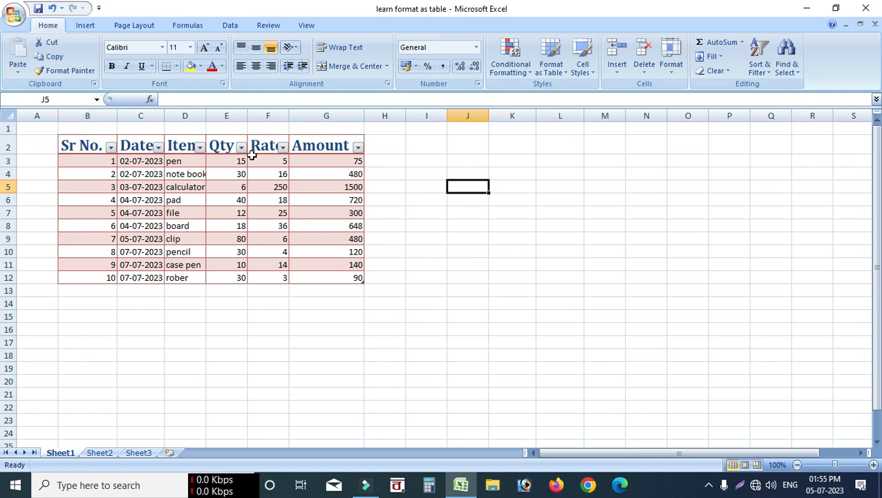
{"action": "double_click", "coordinate": [205, 113]}
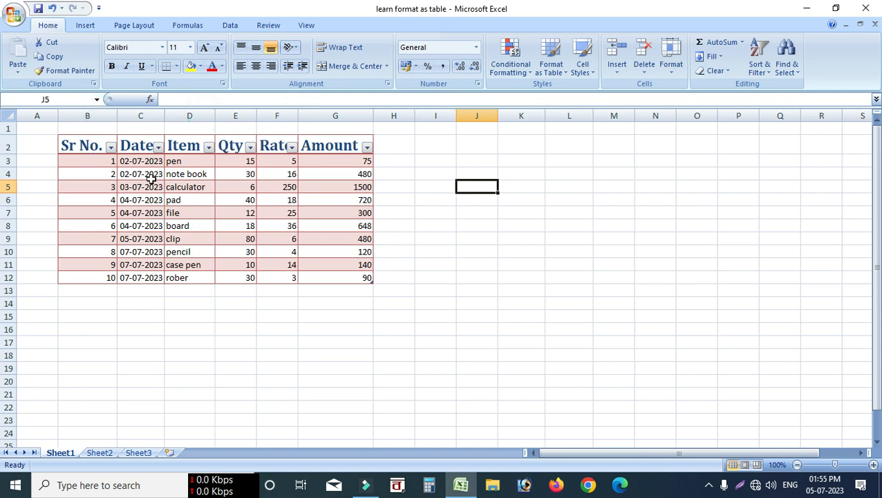
{"action": "left_click_drag", "start_coordinate": [77, 146], "coordinate": [280, 145]}
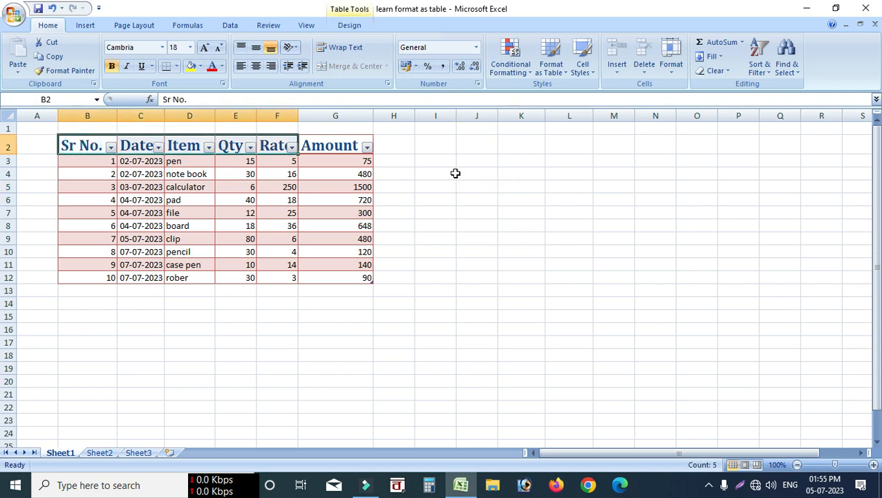
{"action": "left_click", "coordinate": [456, 173]}
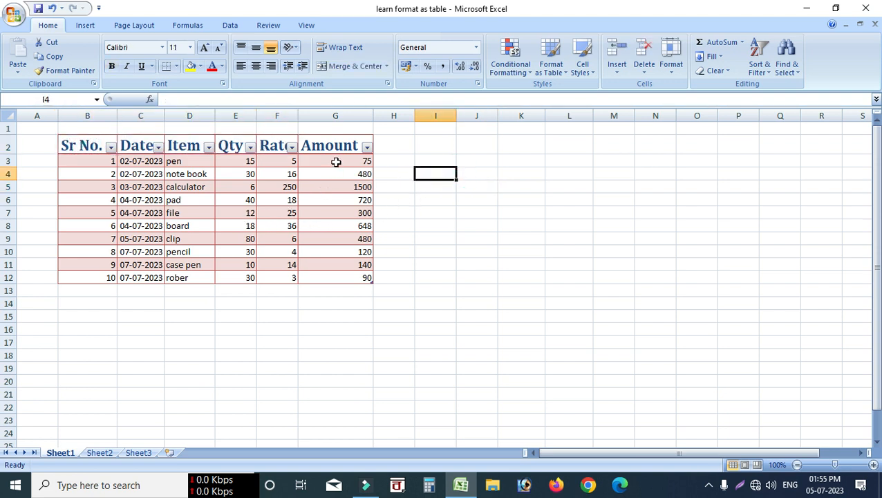
Apply the 60% - Accent1 cell style to the Amount values G3:G12.
{"action": "left_click_drag", "start_coordinate": [336, 161], "coordinate": [340, 275]}
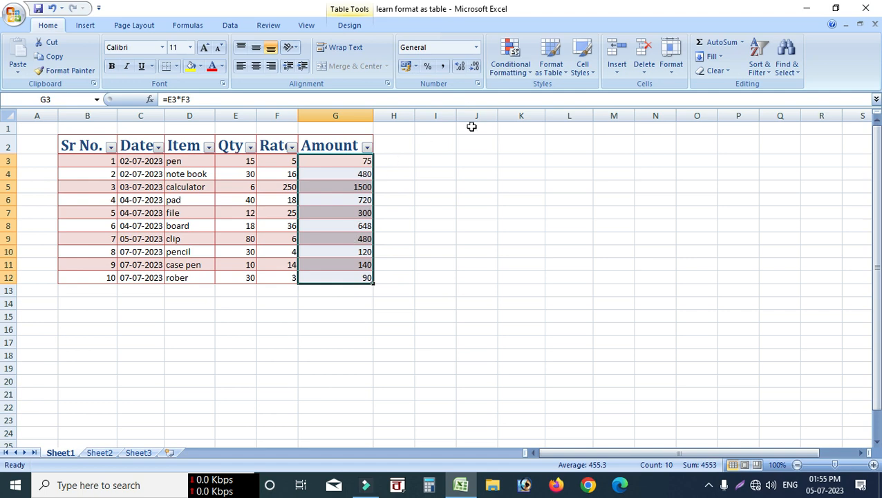
{"action": "left_click", "coordinate": [582, 64]}
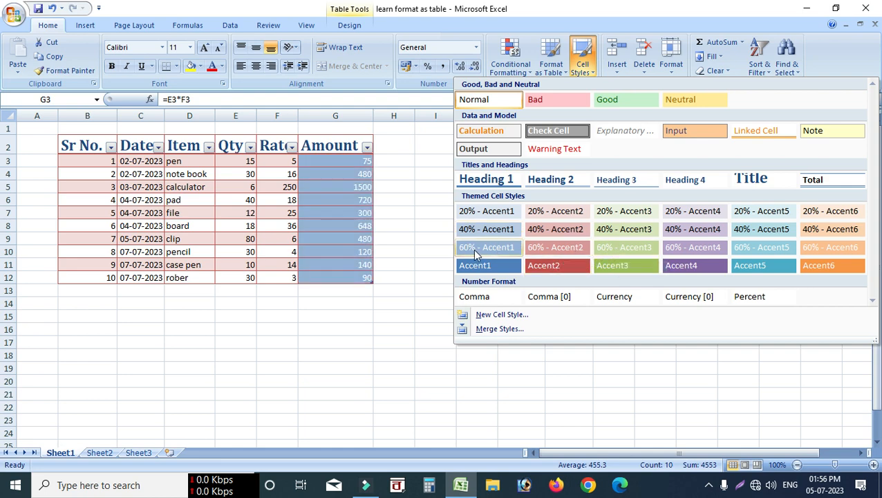
{"action": "left_click", "coordinate": [512, 251]}
{"action": "left_click", "coordinate": [432, 304]}
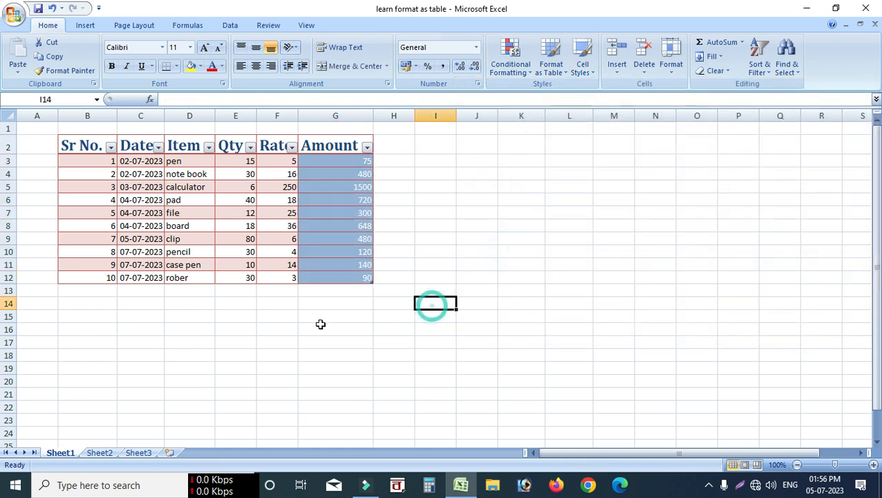
{"action": "left_click", "coordinate": [317, 325]}
{"action": "left_click_drag", "start_coordinate": [274, 163], "coordinate": [280, 271]}
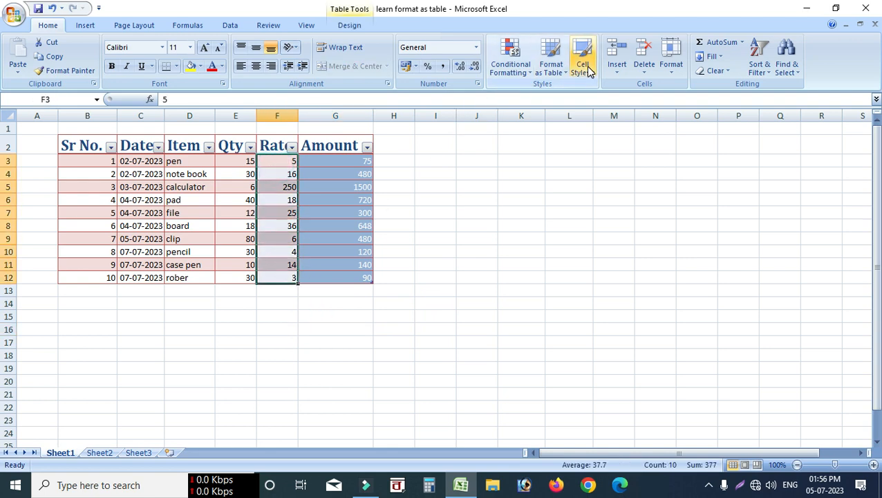
{"action": "left_click", "coordinate": [584, 65]}
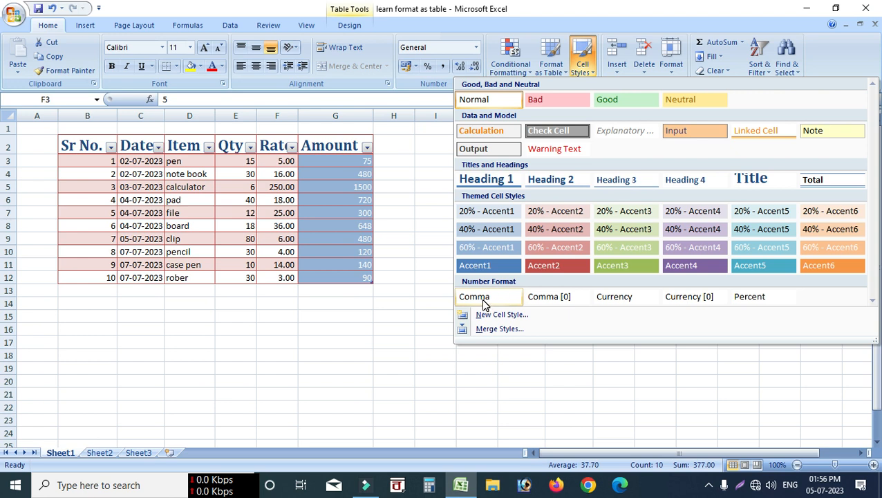
{"action": "left_click", "coordinate": [394, 329]}
{"action": "left_click", "coordinate": [343, 293]}
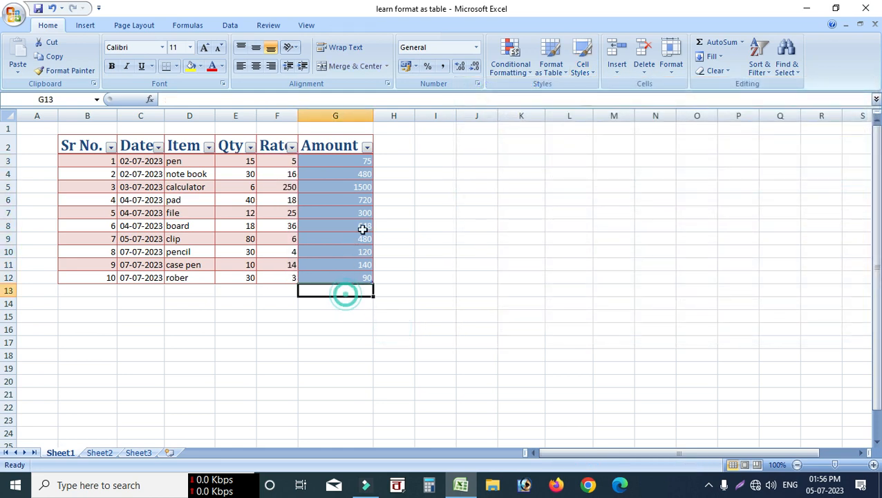
Apply the Comma number format cell style to the Amount values G3:G12.
{"action": "left_click_drag", "start_coordinate": [348, 158], "coordinate": [344, 273]}
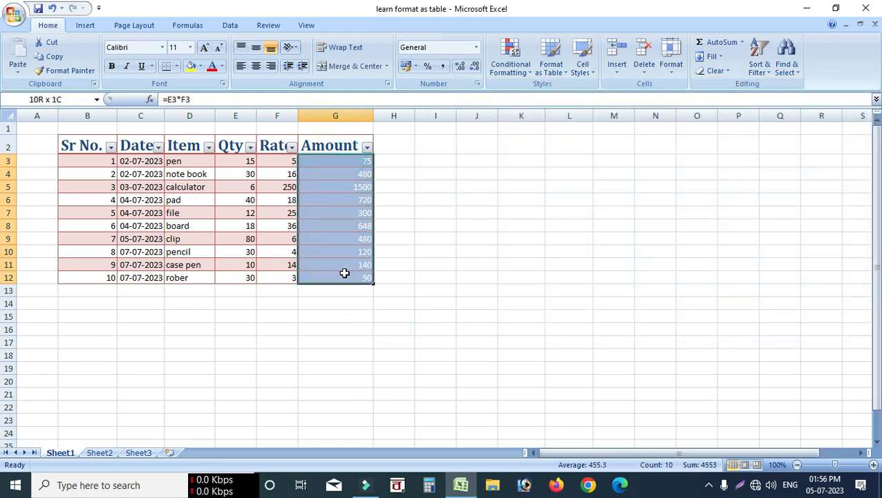
{"action": "left_click", "coordinate": [557, 72]}
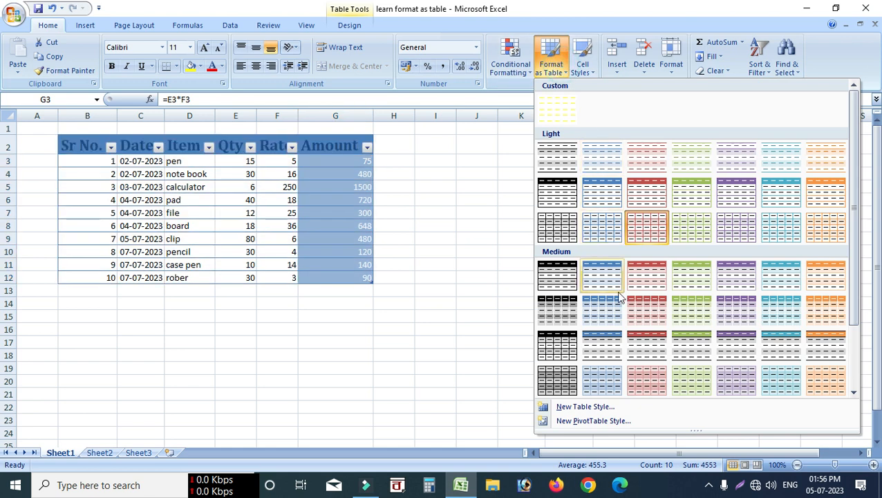
{"action": "left_click", "coordinate": [587, 61]}
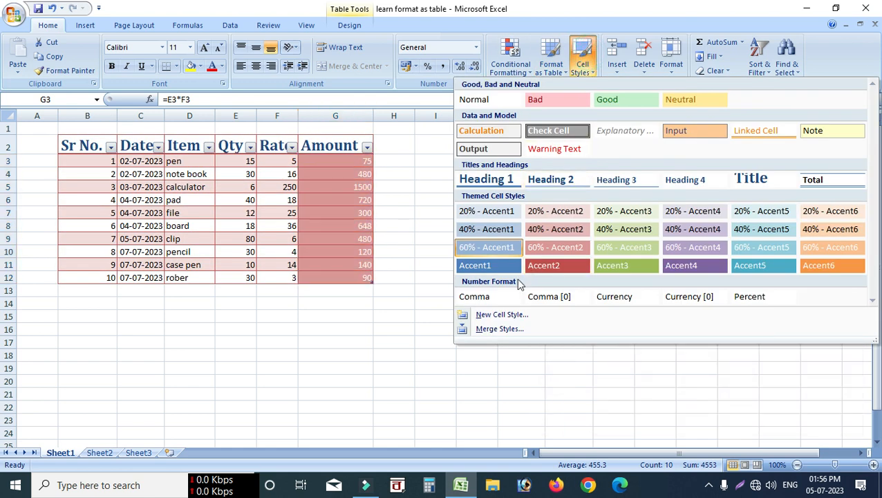
{"action": "left_click", "coordinate": [480, 297]}
{"action": "left_click", "coordinate": [341, 187]}
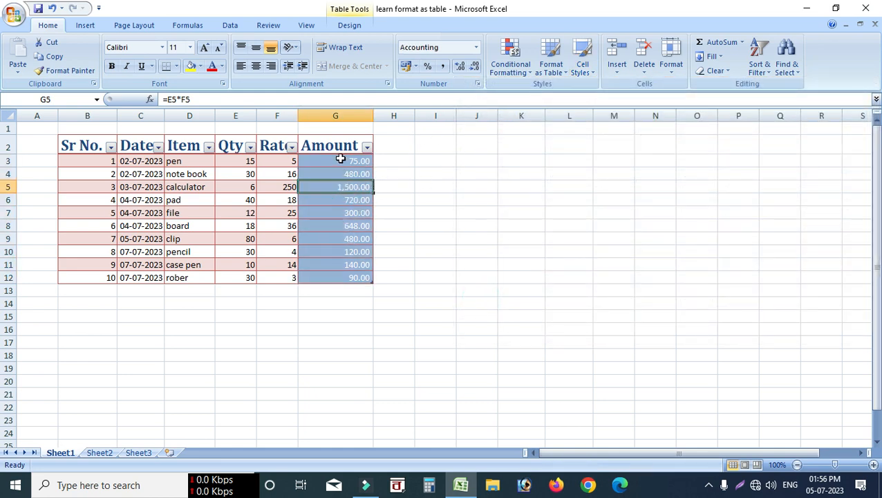
Apply the Currency [0] cell style to the Amount values G3:G12.
{"action": "left_click_drag", "start_coordinate": [340, 159], "coordinate": [345, 277]}
{"action": "left_click", "coordinate": [579, 69]}
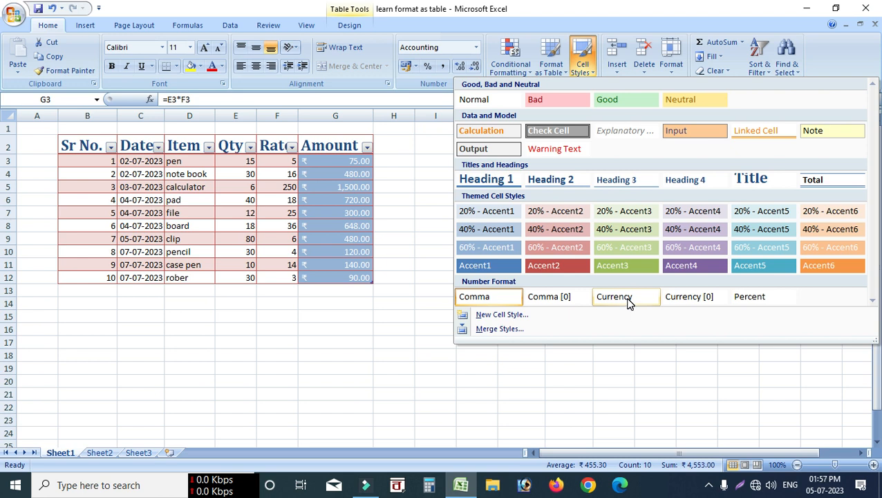
{"action": "left_click", "coordinate": [687, 300]}
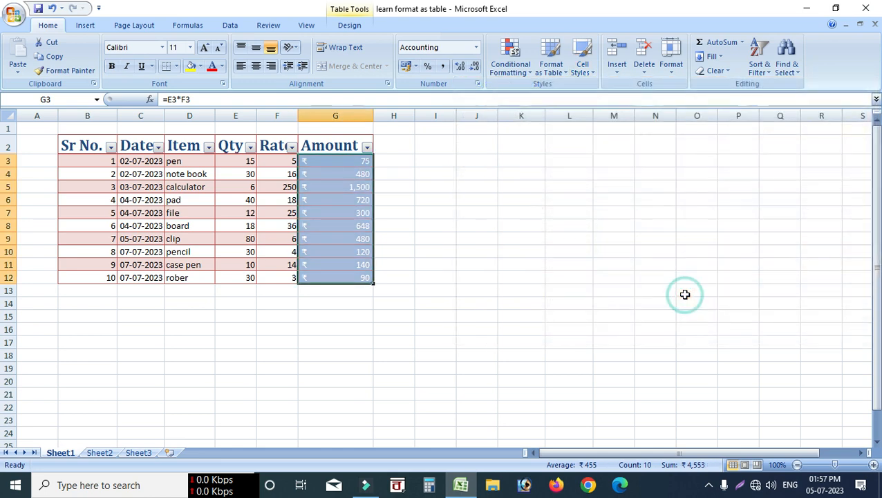
{"action": "left_click", "coordinate": [358, 304]}
{"action": "left_click_drag", "start_coordinate": [351, 160], "coordinate": [351, 276]}
{"action": "left_click", "coordinate": [583, 66]}
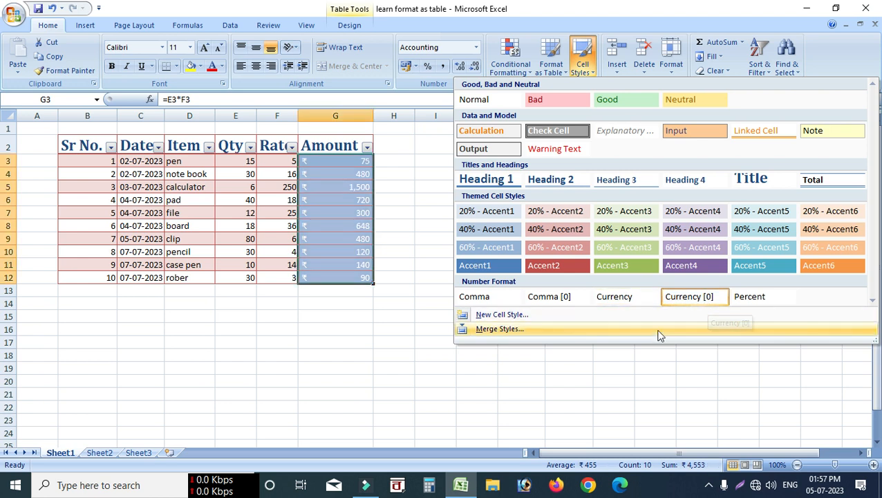
{"action": "left_click", "coordinate": [302, 399]}
Apply the Percent cell style to the Rate values F3:F12.
{"action": "left_click_drag", "start_coordinate": [272, 160], "coordinate": [287, 276]}
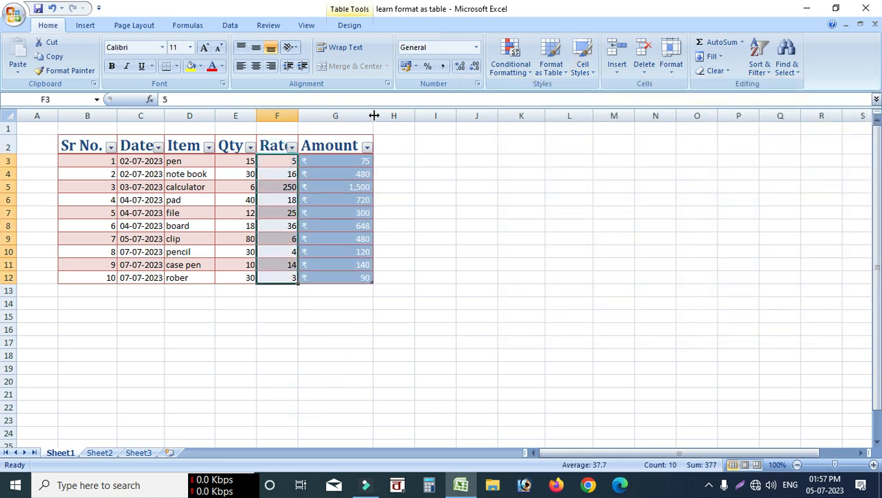
{"action": "left_click", "coordinate": [583, 74]}
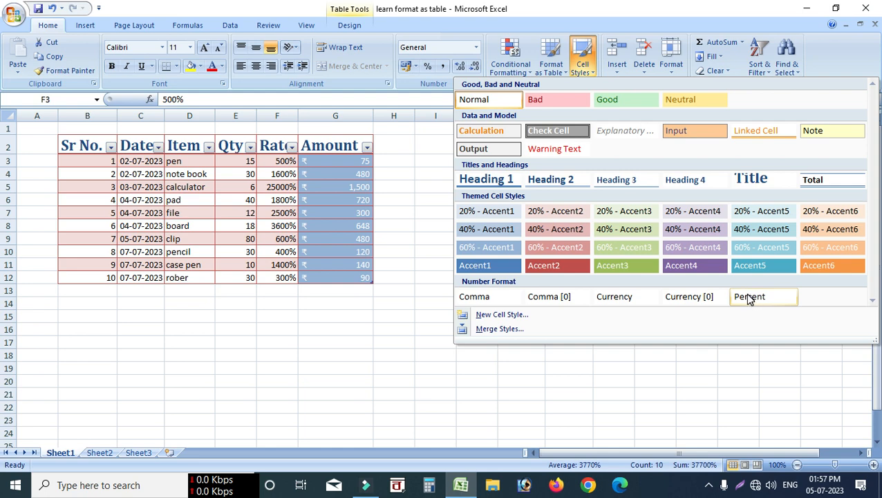
{"action": "left_click", "coordinate": [749, 297]}
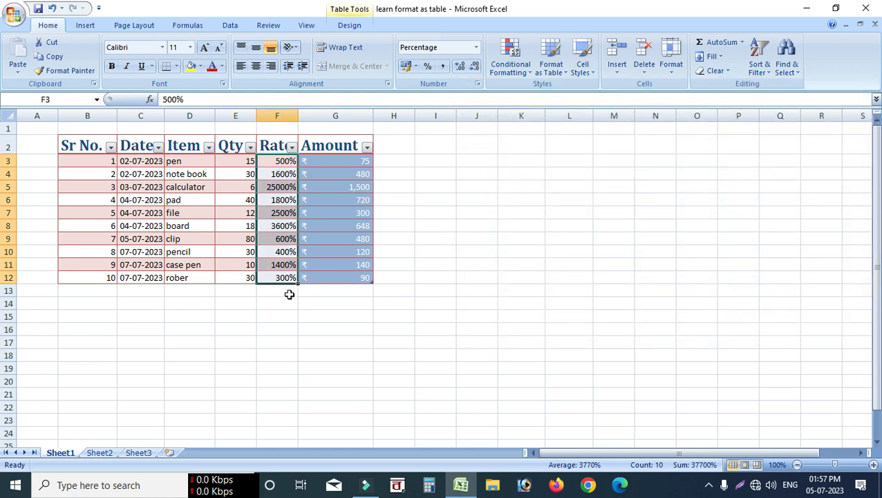
{"action": "left_click", "coordinate": [291, 316]}
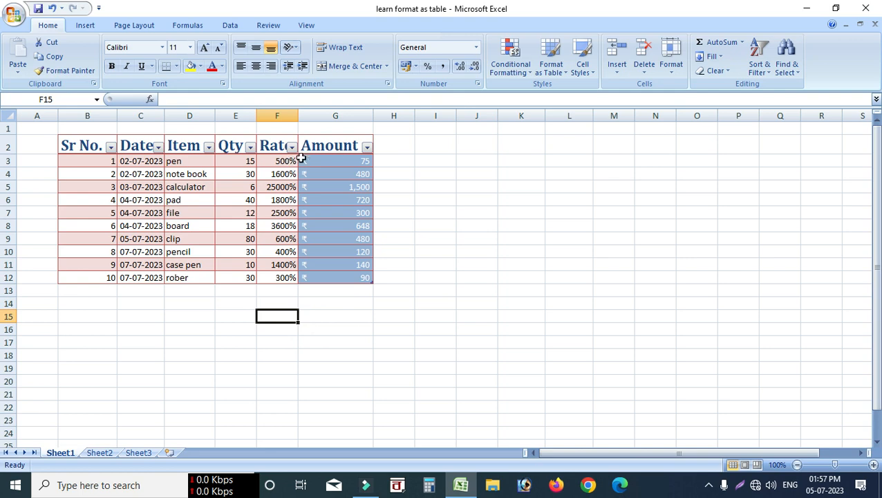
Start a new cell style named Style 1 with the Qty values E3:E12 selected, and set its font to Algerian.
{"action": "left_click_drag", "start_coordinate": [242, 161], "coordinate": [238, 277]}
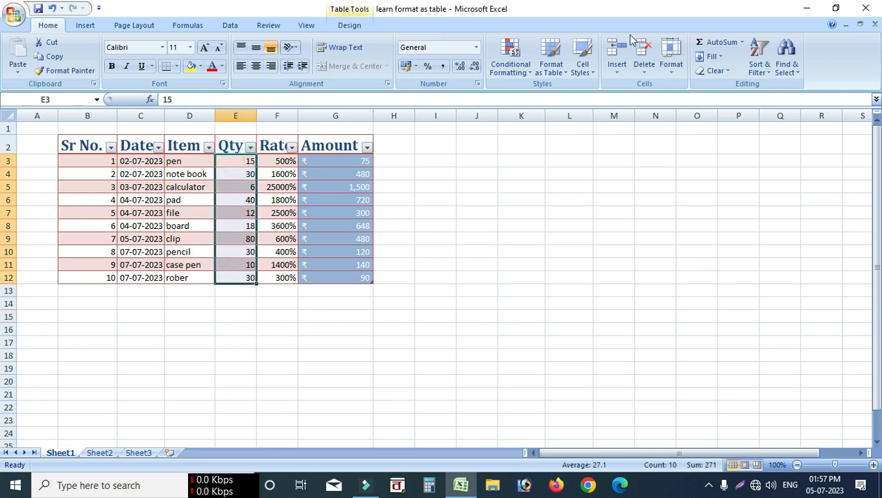
{"action": "left_click", "coordinate": [583, 67]}
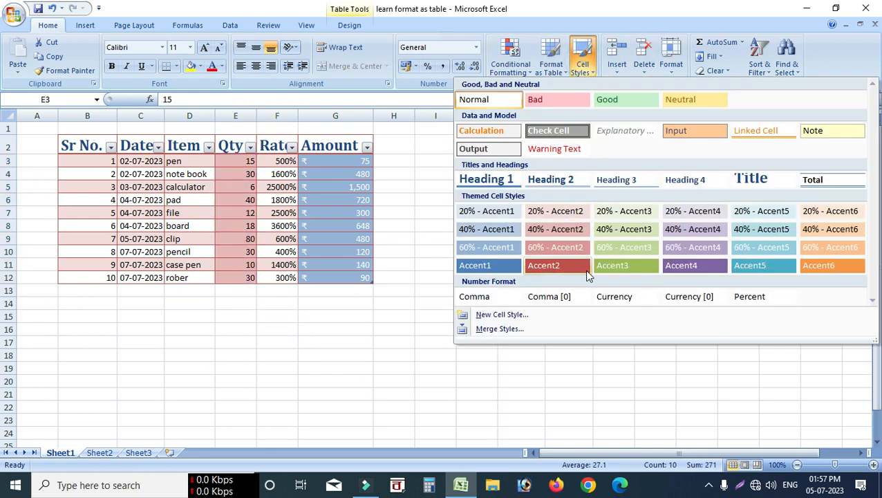
{"action": "left_click", "coordinate": [513, 314]}
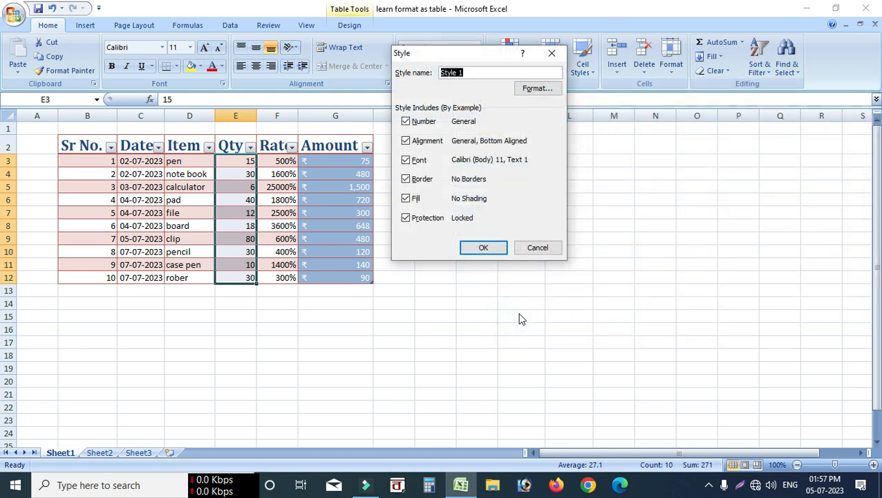
{"action": "left_click_drag", "start_coordinate": [486, 58], "coordinate": [598, 63]}
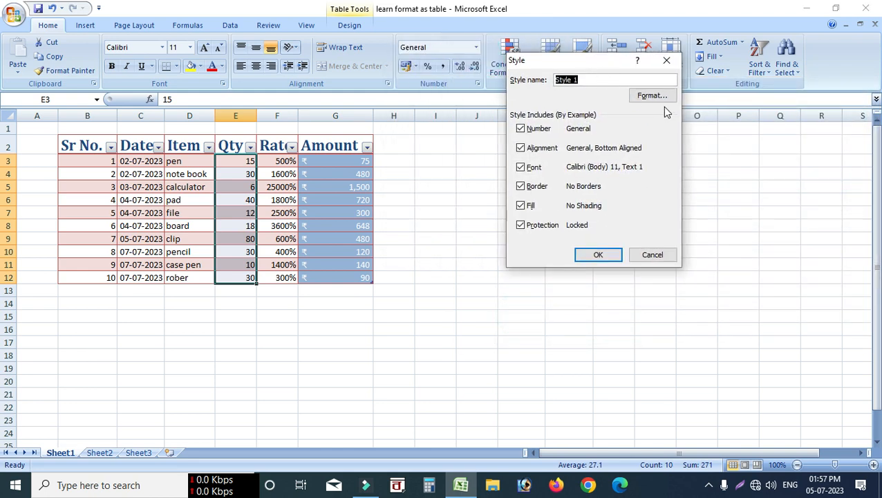
{"action": "left_click", "coordinate": [650, 97]}
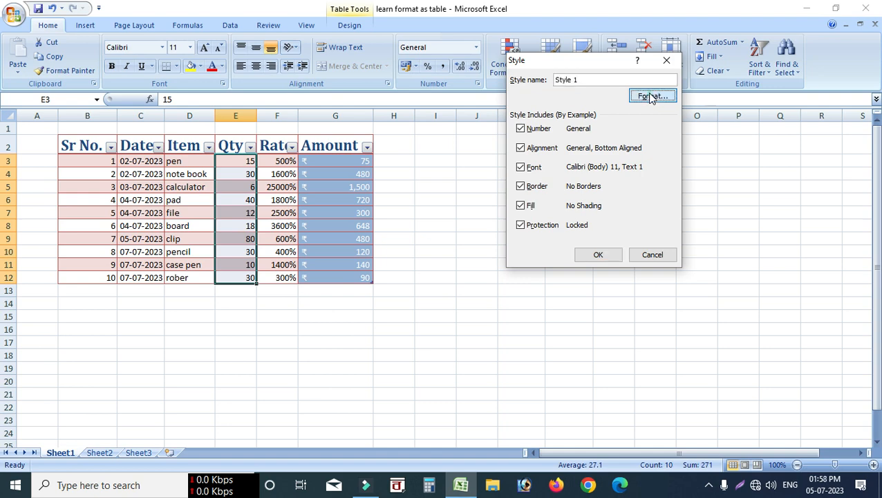
{"action": "left_click_drag", "start_coordinate": [492, 26], "coordinate": [597, 32]}
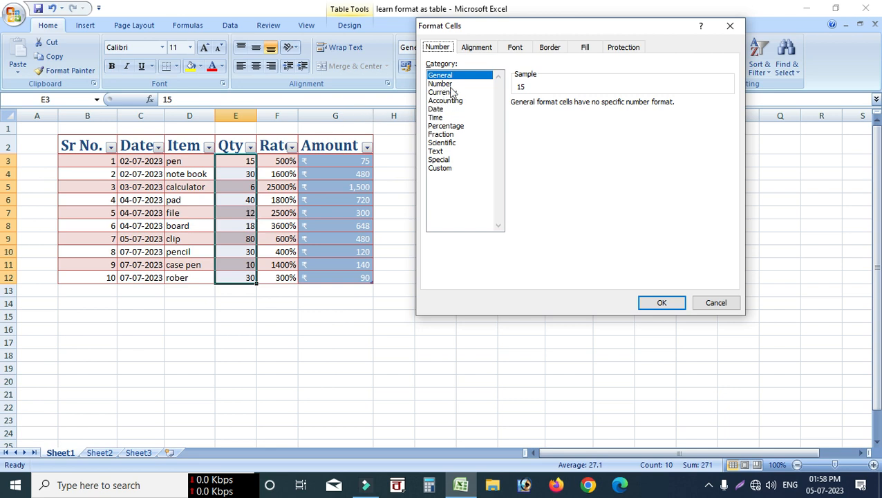
{"action": "left_click", "coordinate": [477, 47]}
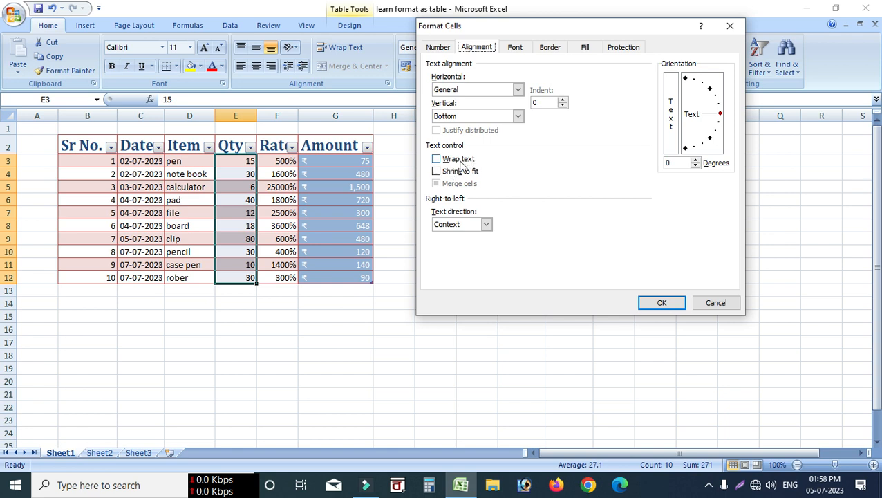
{"action": "left_click", "coordinate": [512, 48]}
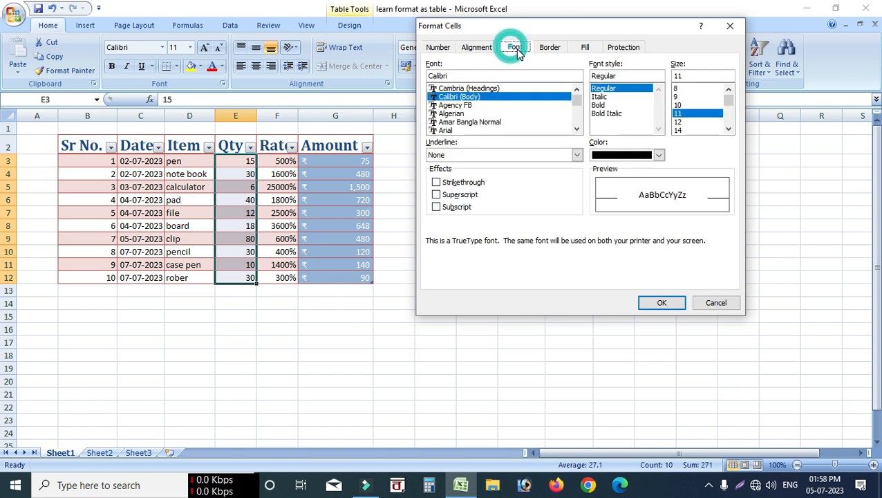
{"action": "left_click", "coordinate": [458, 114]}
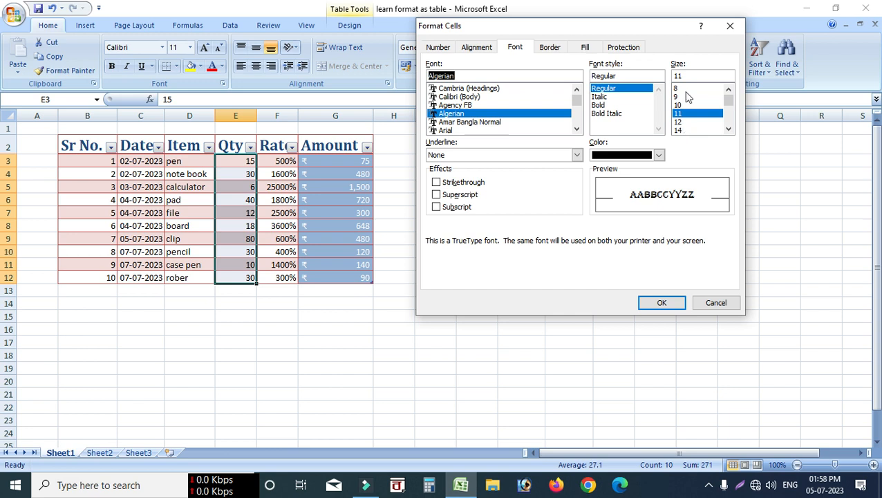
Give Style 1 a solid green background fill without a pattern and save the new cell style.
{"action": "left_click", "coordinate": [549, 49]}
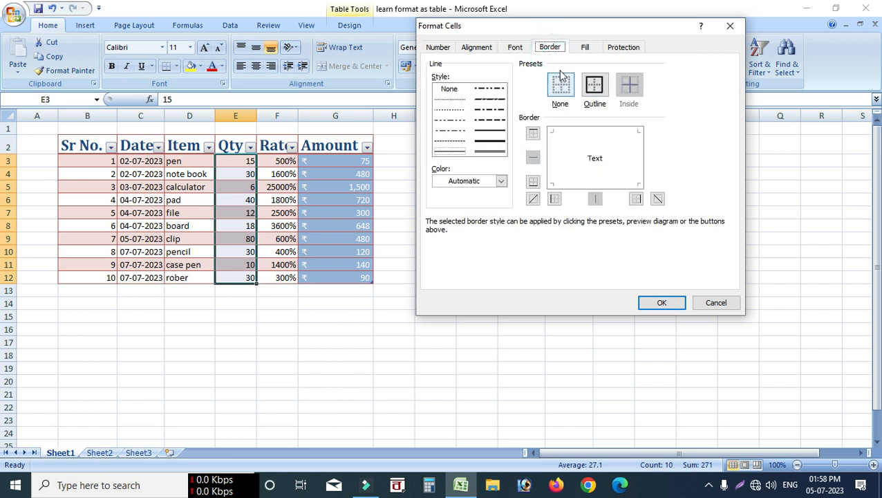
{"action": "left_click", "coordinate": [585, 49]}
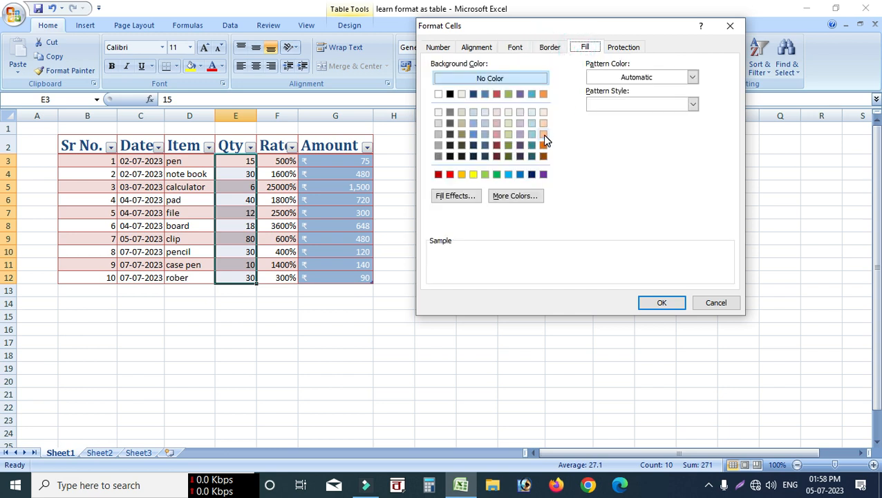
{"action": "left_click", "coordinate": [497, 175]}
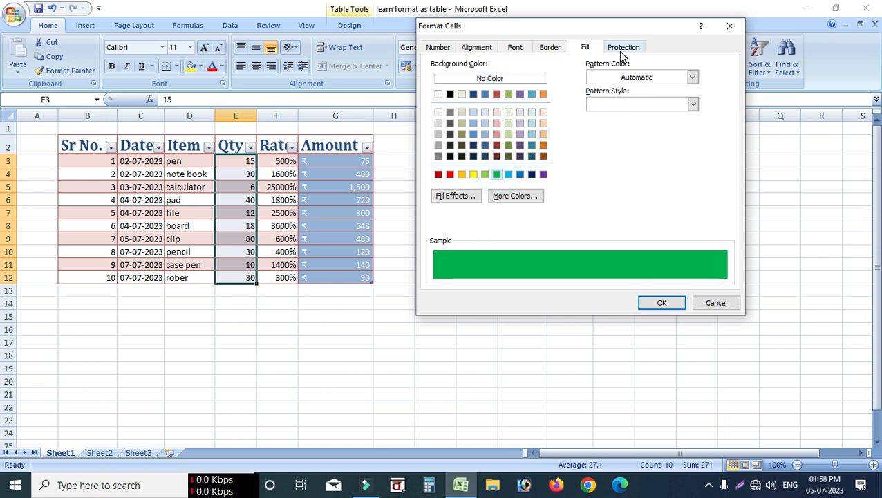
{"action": "left_click", "coordinate": [693, 104]}
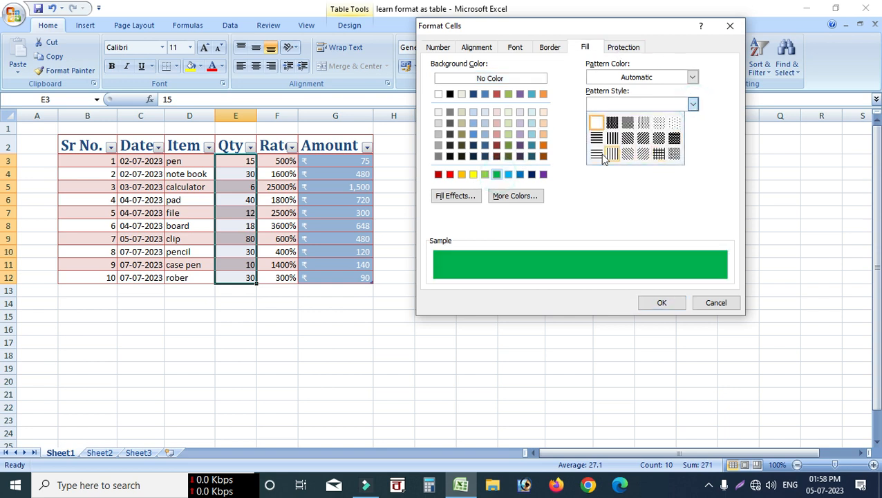
{"action": "left_click", "coordinate": [718, 108]}
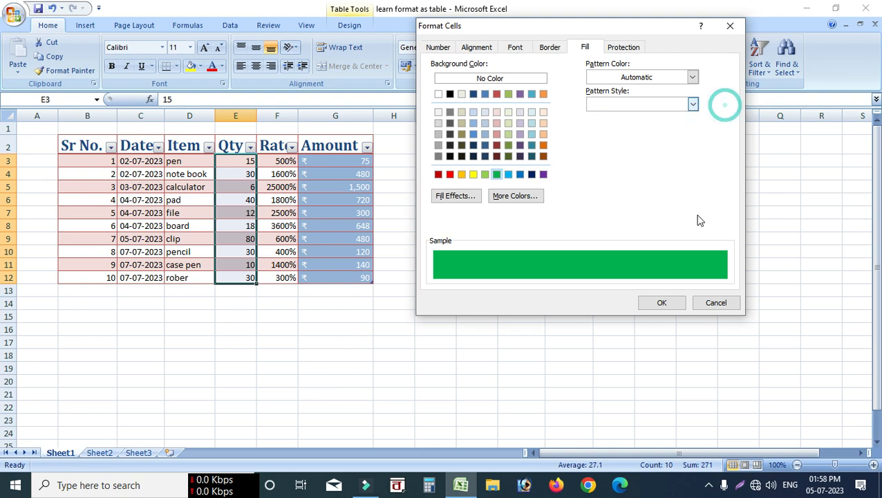
{"action": "left_click", "coordinate": [665, 303]}
{"action": "left_click", "coordinate": [610, 259]}
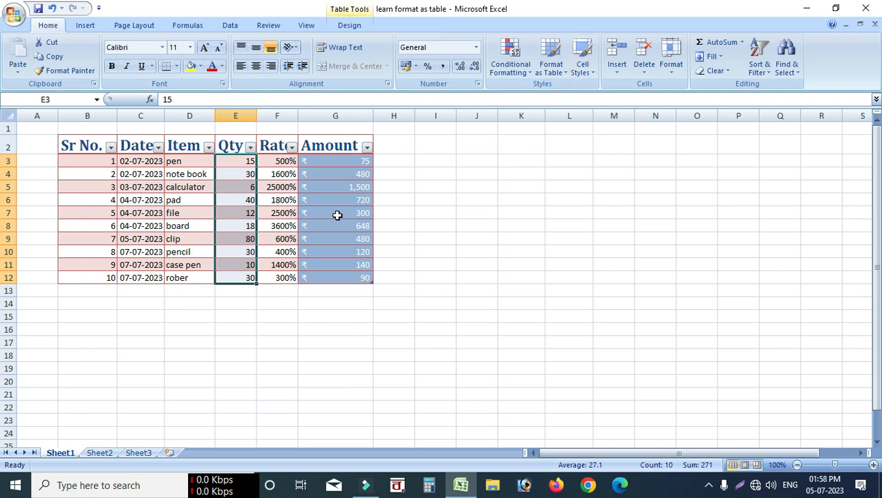
Apply the custom cell style Style 1 to the Qty values E3:E12.
{"action": "left_click", "coordinate": [582, 67]}
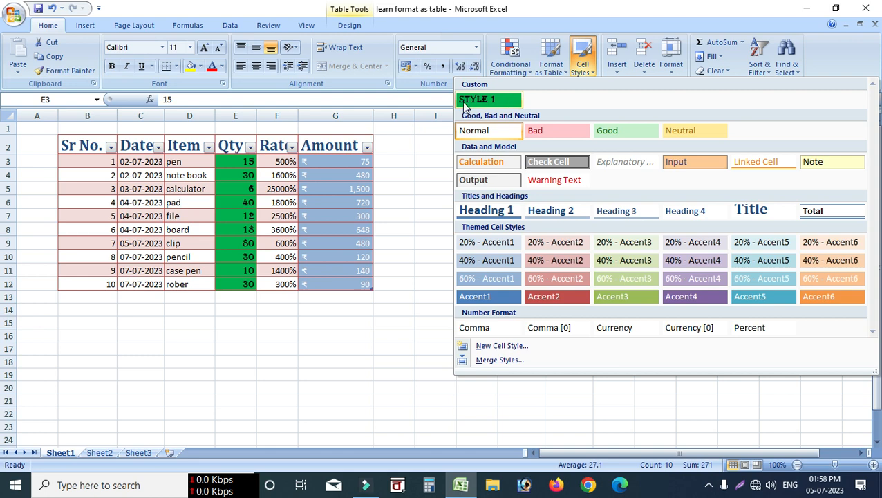
{"action": "left_click", "coordinate": [499, 101]}
{"action": "left_click", "coordinate": [235, 336]}
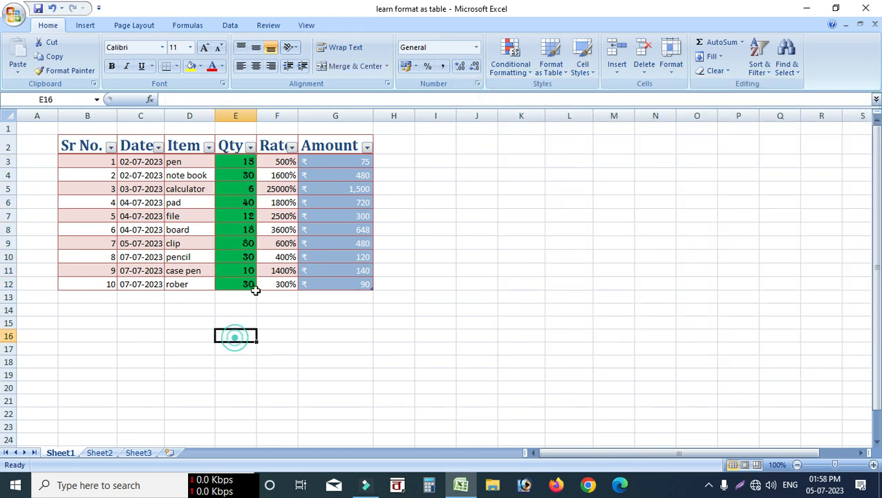